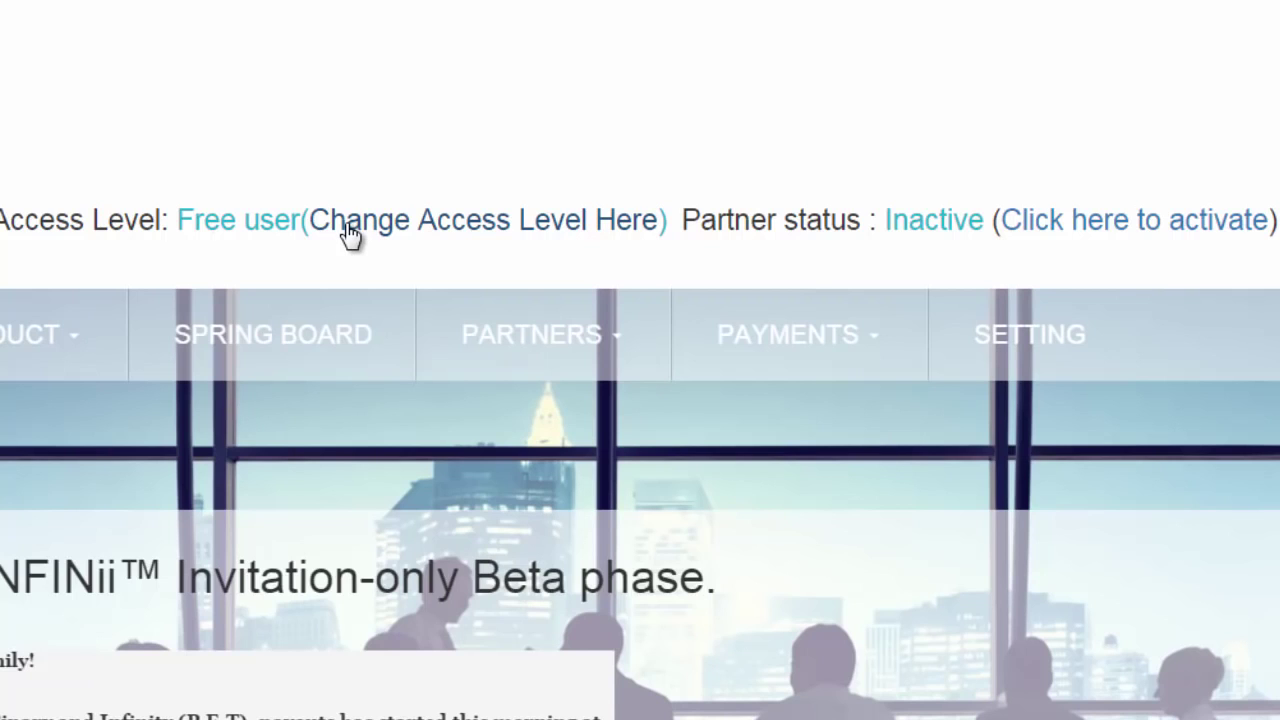
Step: Open the partner activation billing form, clear the billing last name and set the country to Russia
left_click(1057, 228)
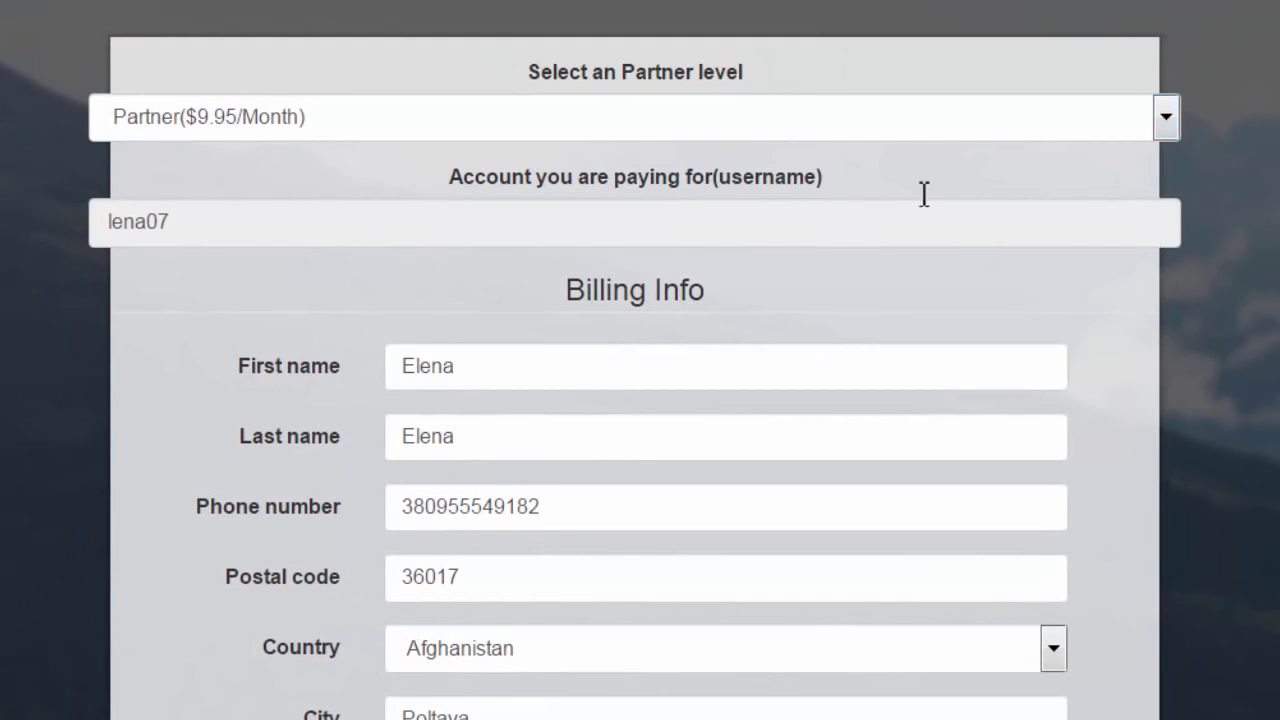
left_click(483, 450)
key("BackSpace")
key("BackSpace")
key("BackSpace")
key("BackSpace")
key("BackSpace")
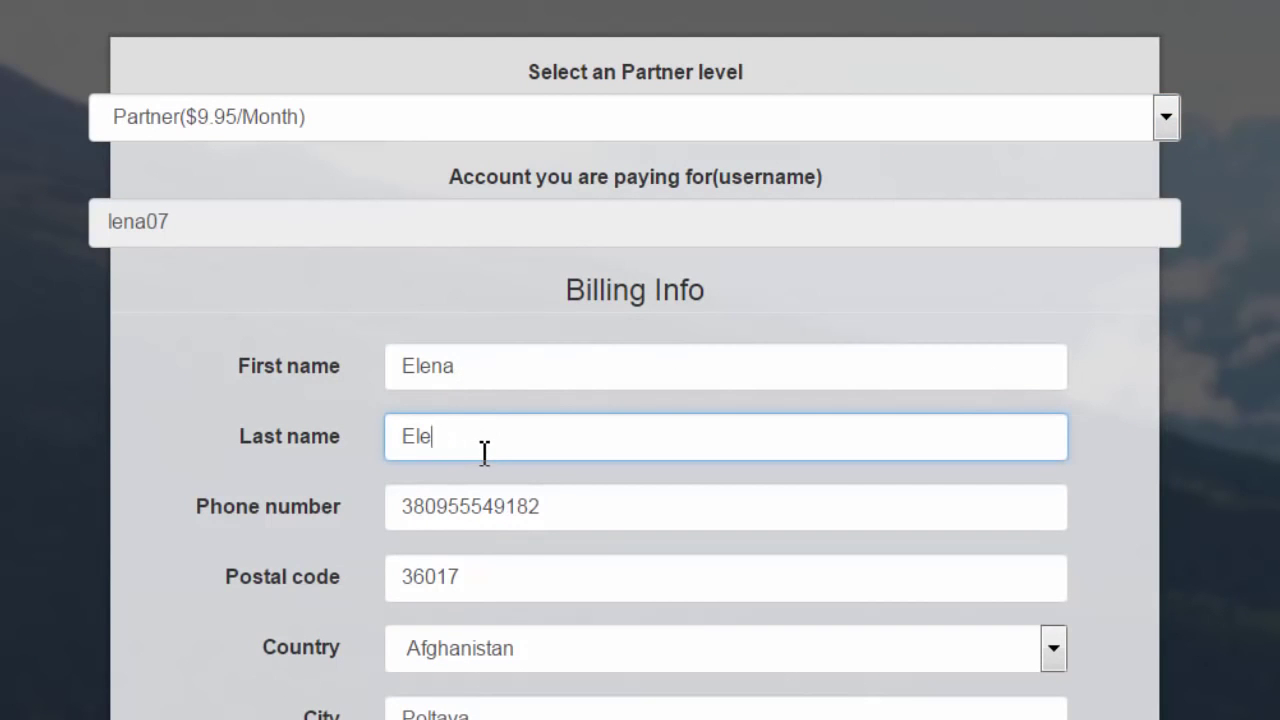
left_click(1057, 653)
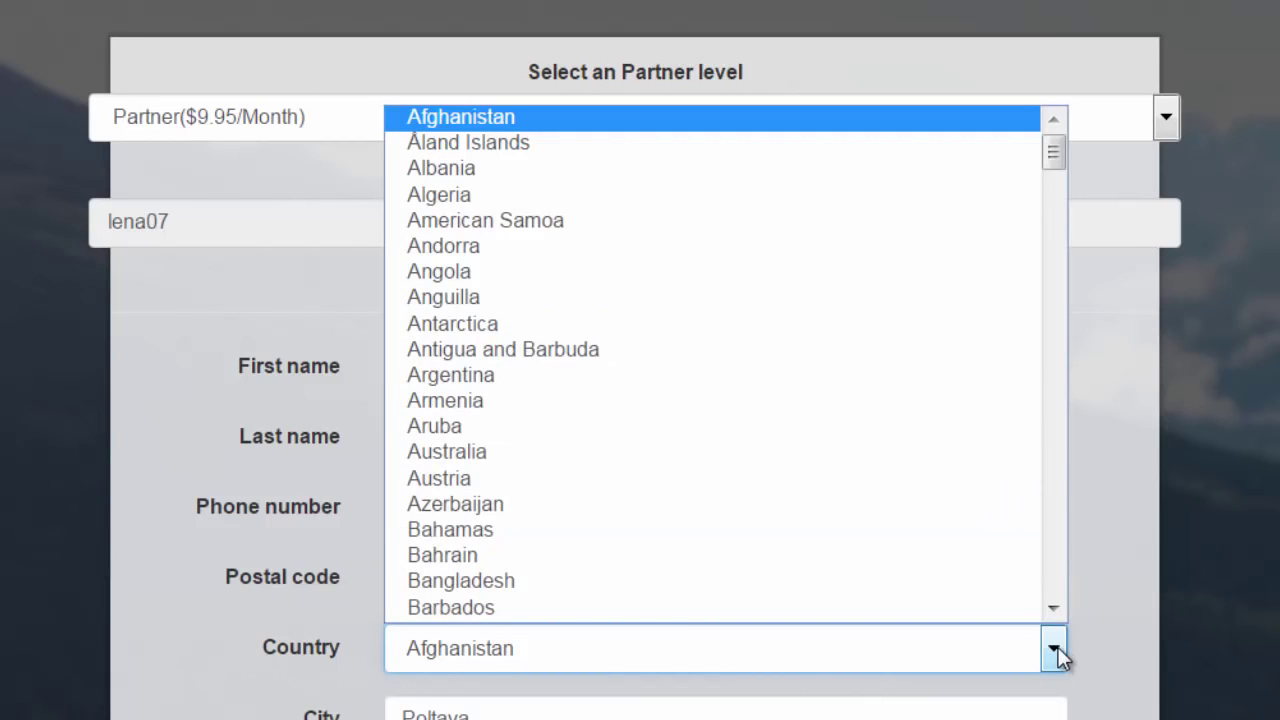
left_click_drag(1054, 161, 1040, 470)
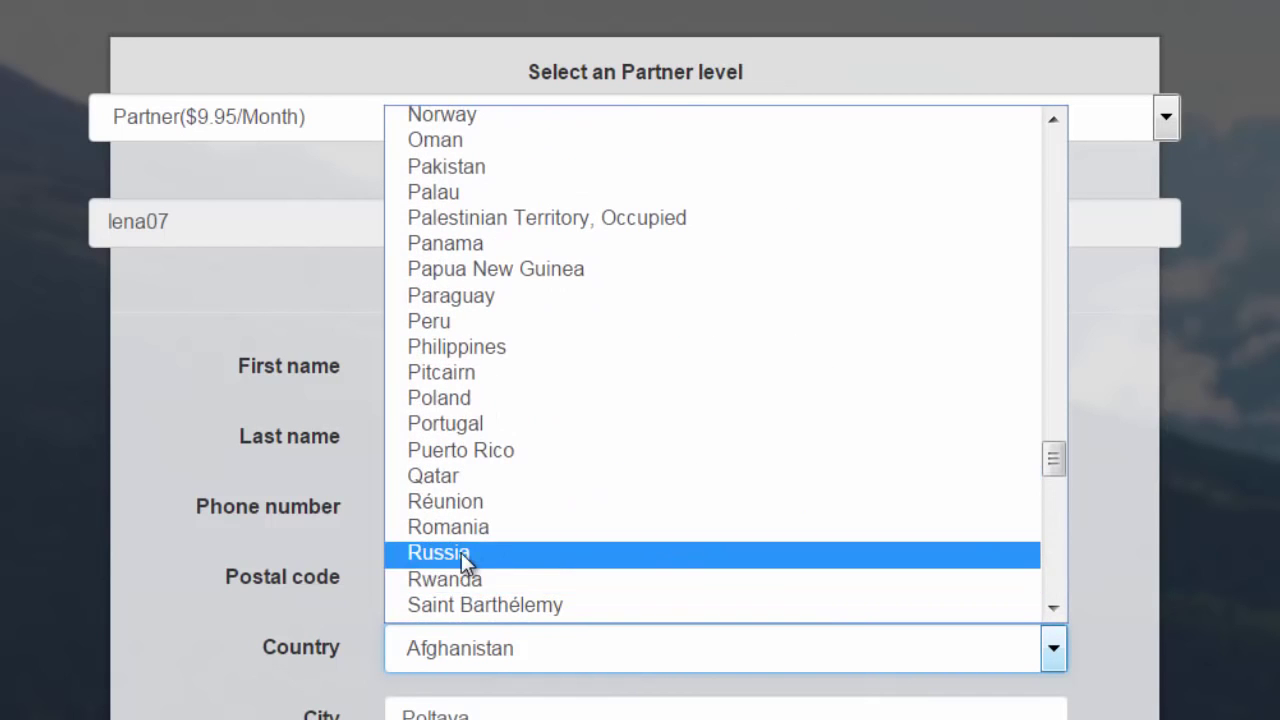
left_click(709, 555)
scroll(889, 514, "down", 10)
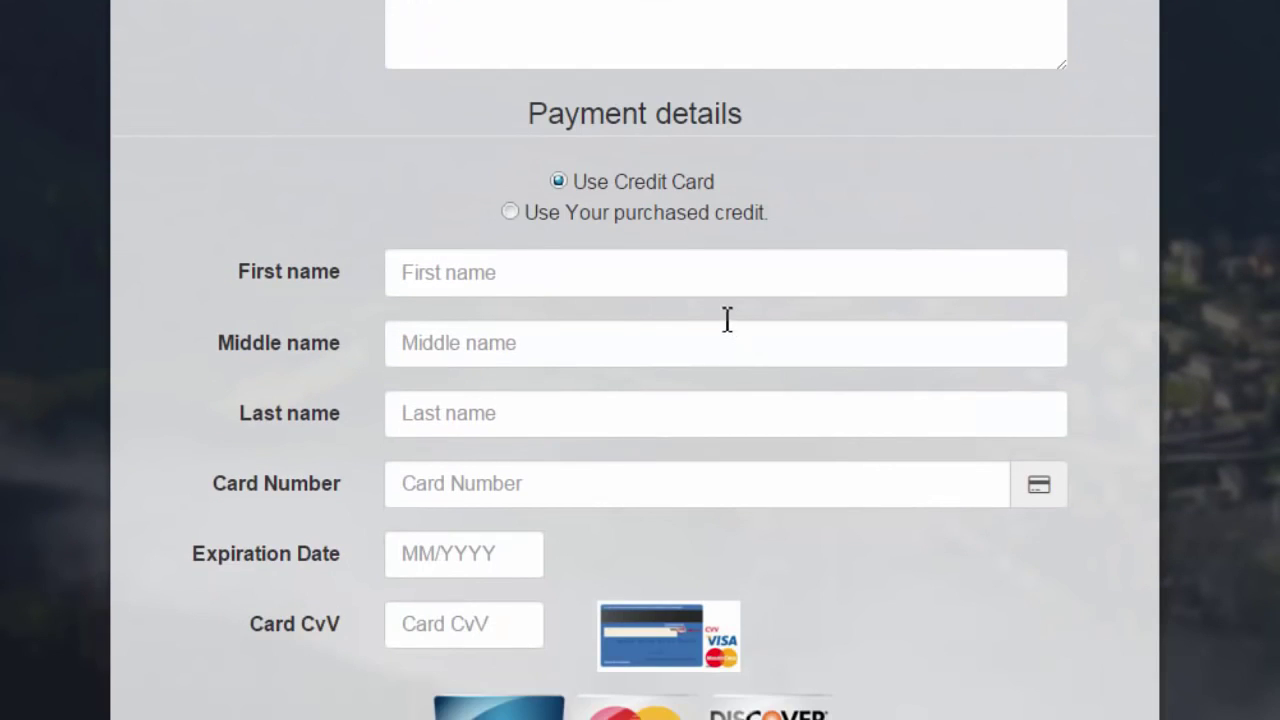
Step: Enter the cardholder's first, middle and last name under Payment details
left_click(630, 278)
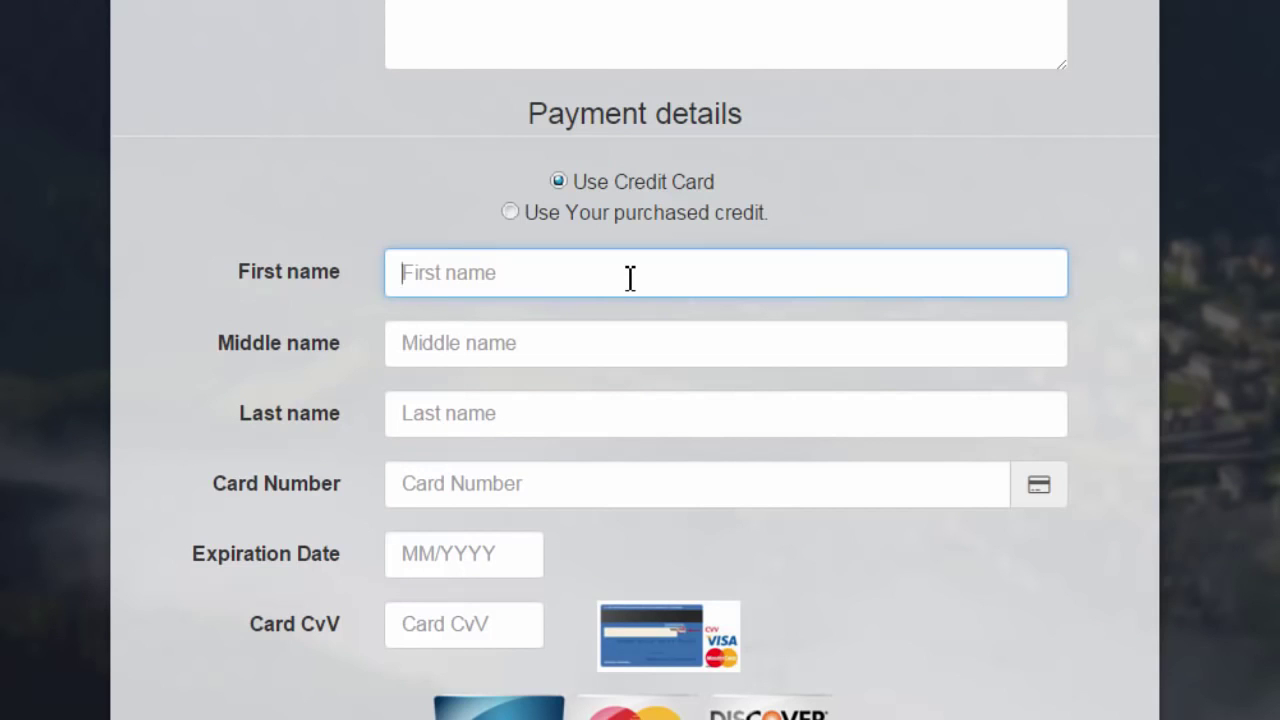
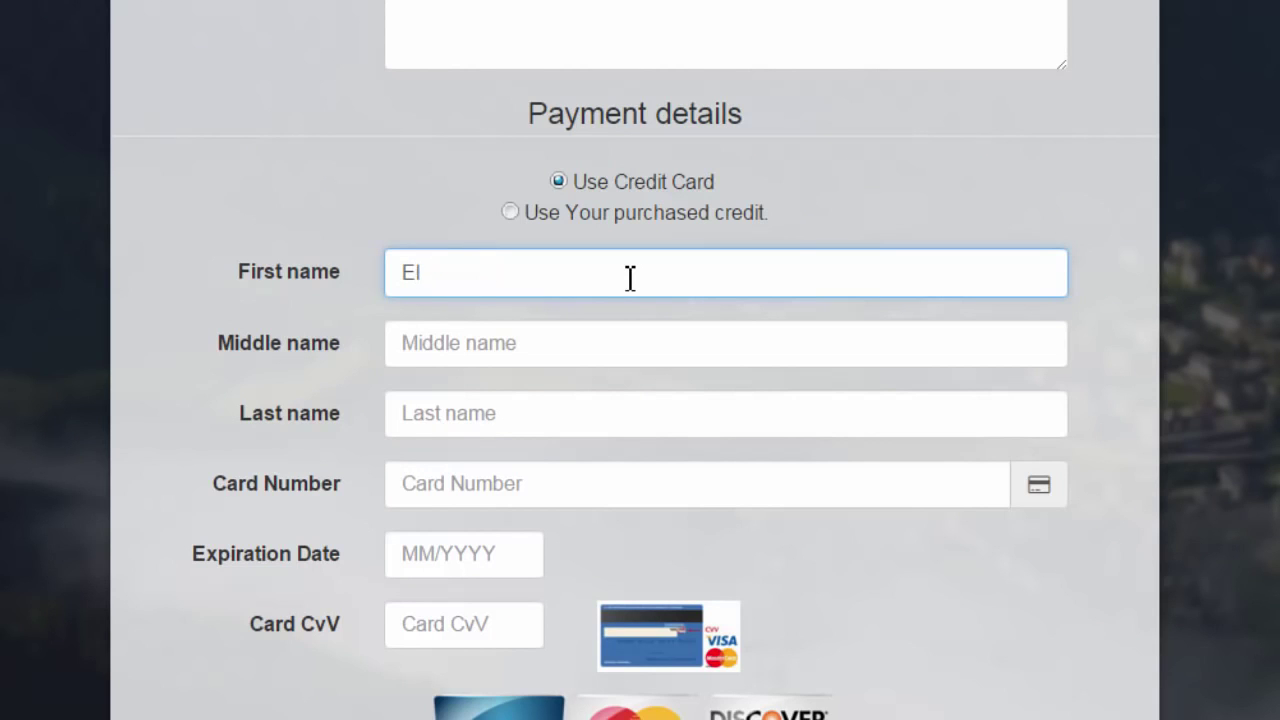
left_click(564, 343)
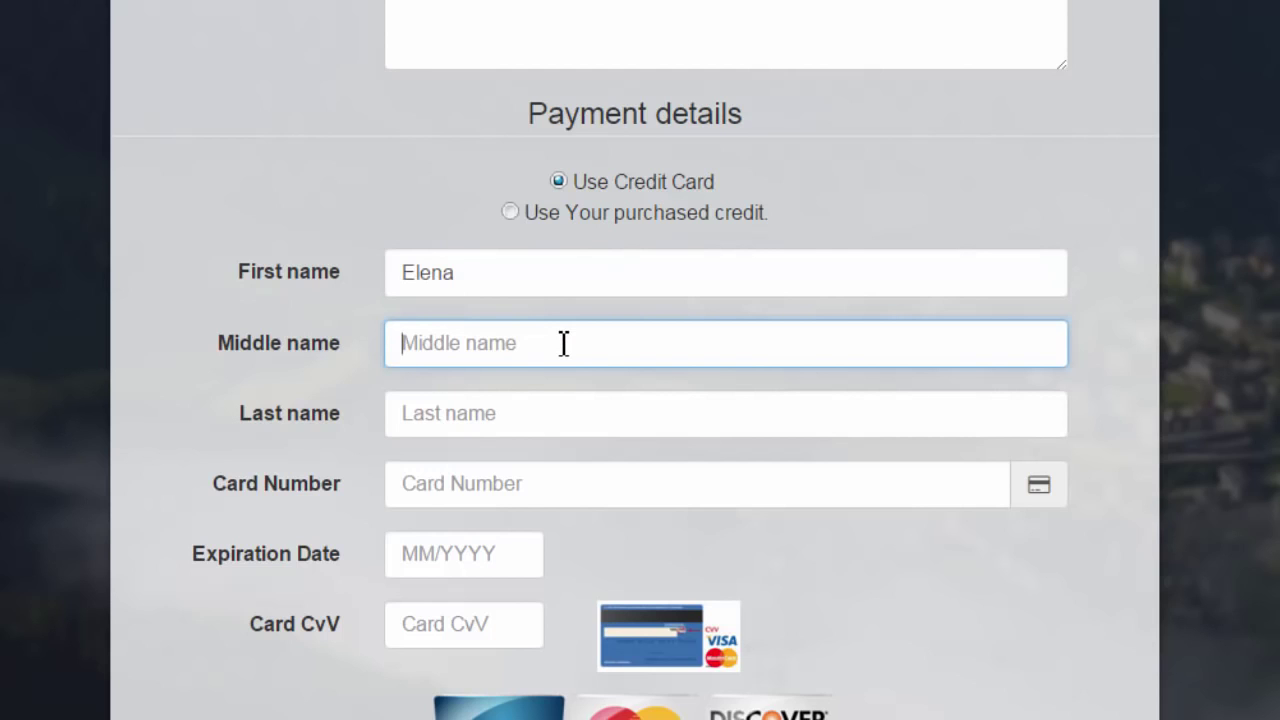
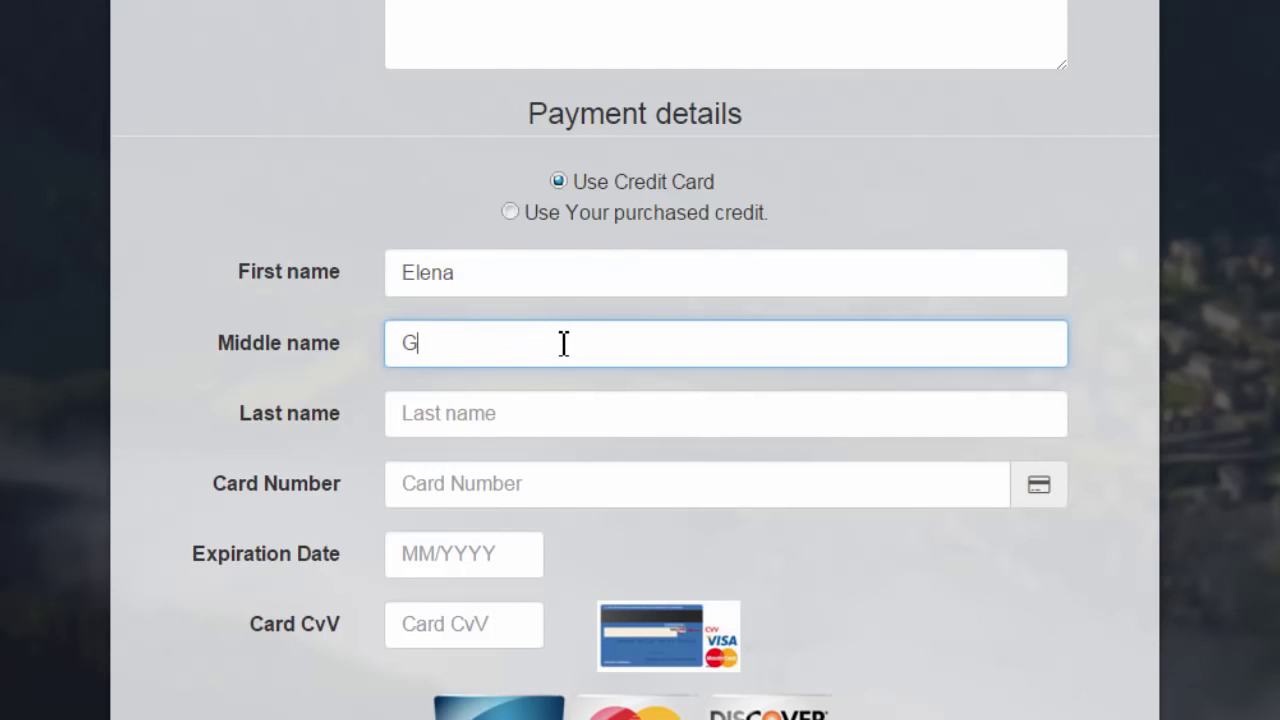
left_click(546, 416)
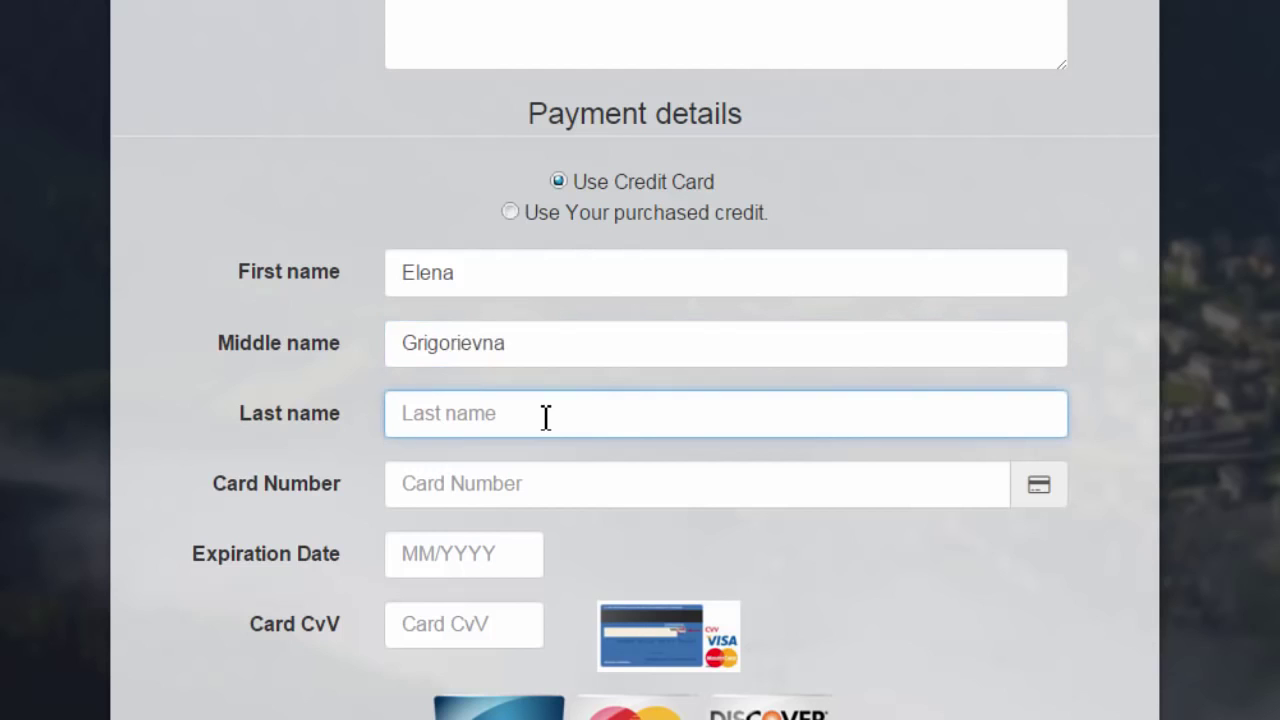
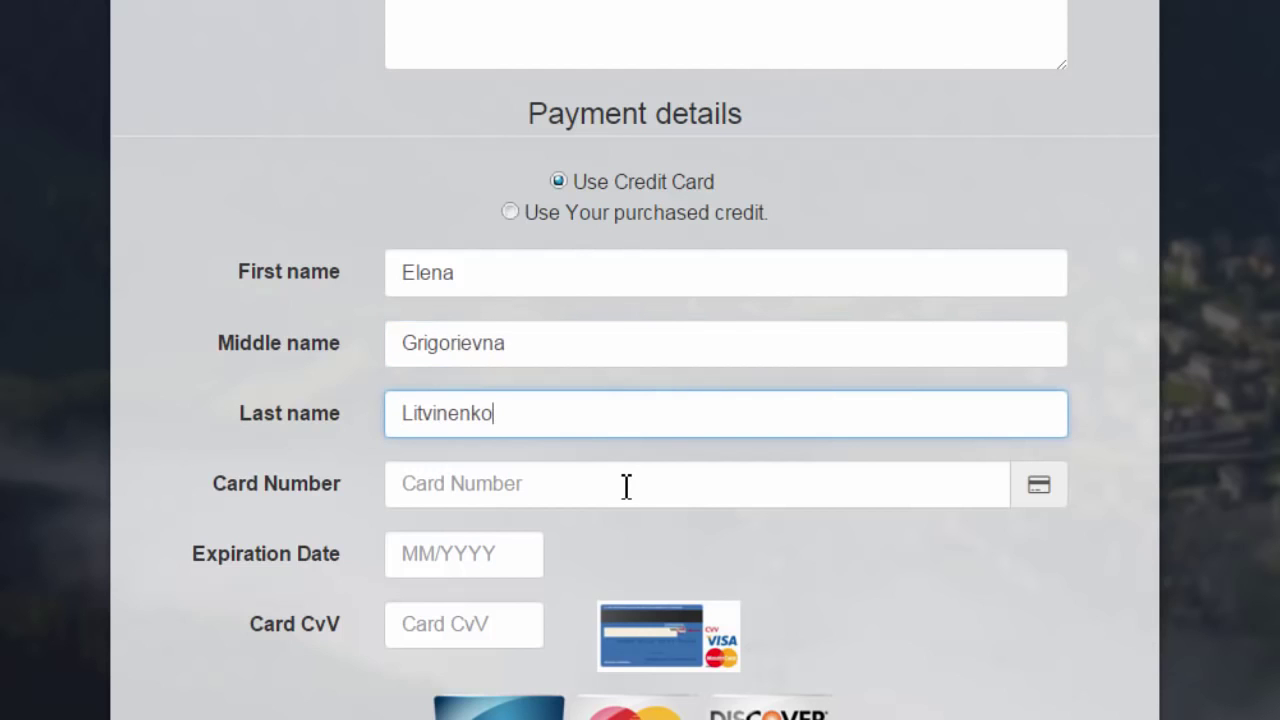
Step: Enter the card number, the suggested 10/2018 expiration date and the security code
left_click(626, 483)
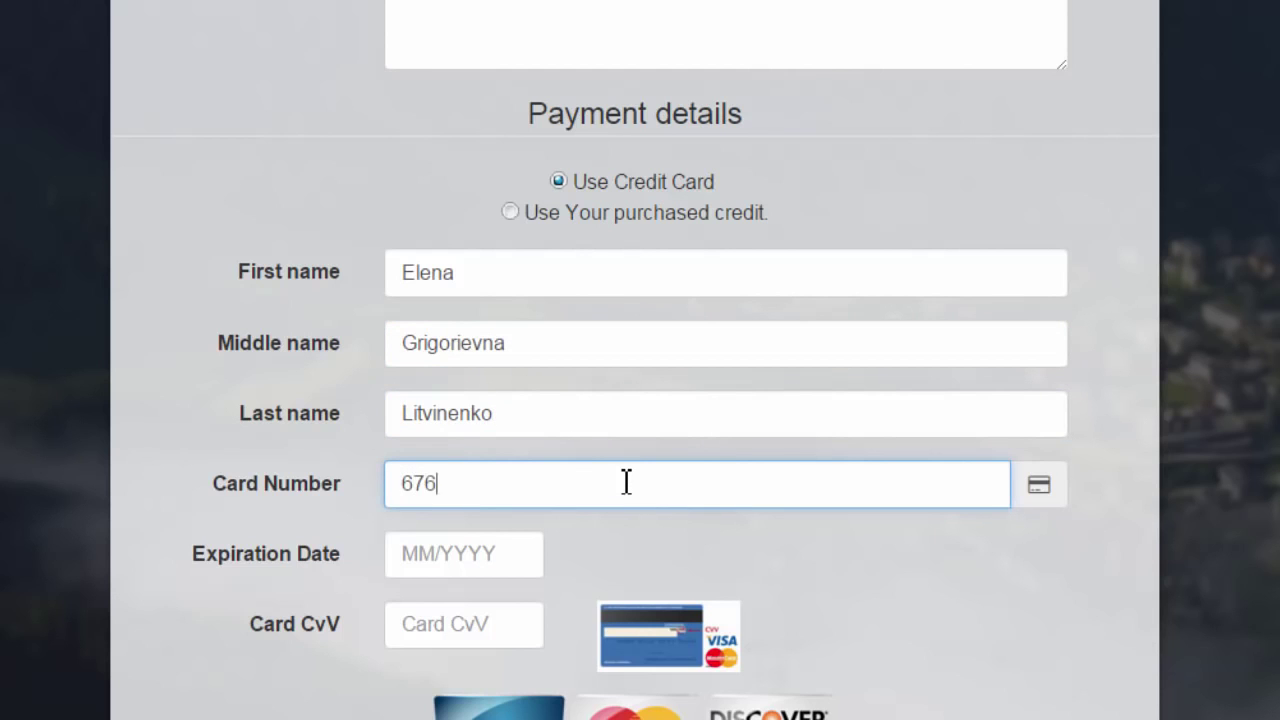
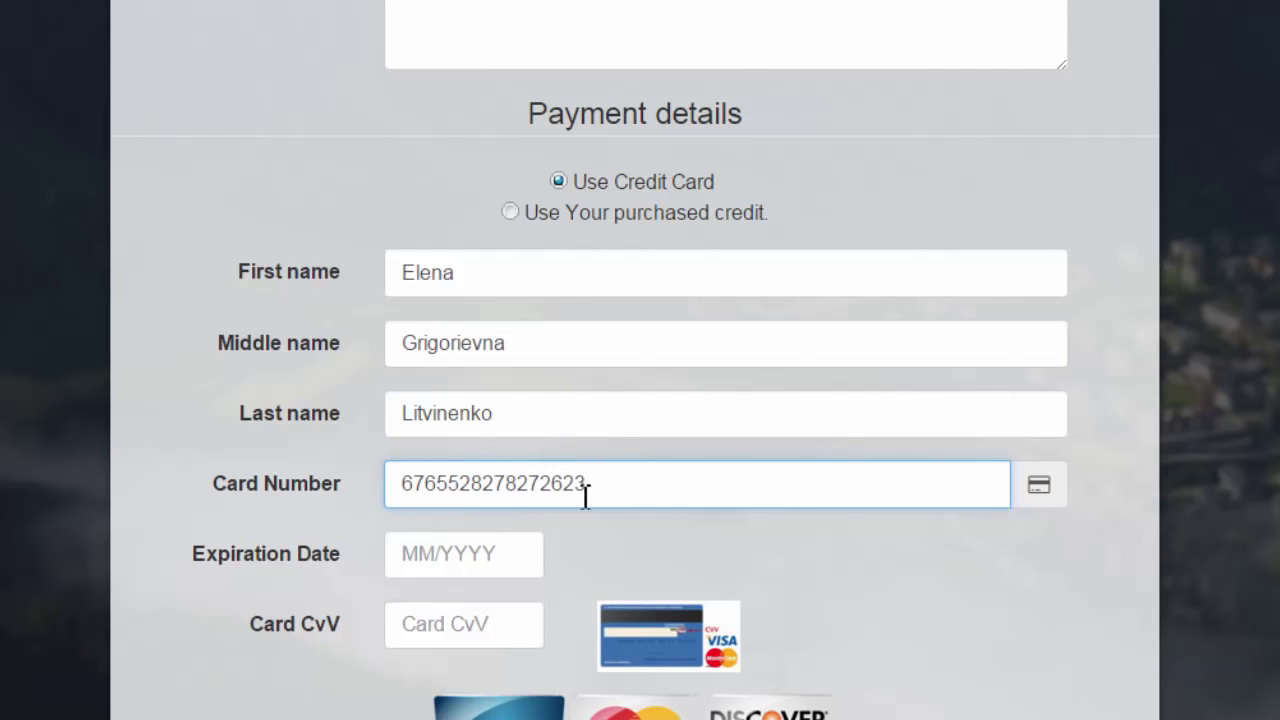
left_click(518, 560)
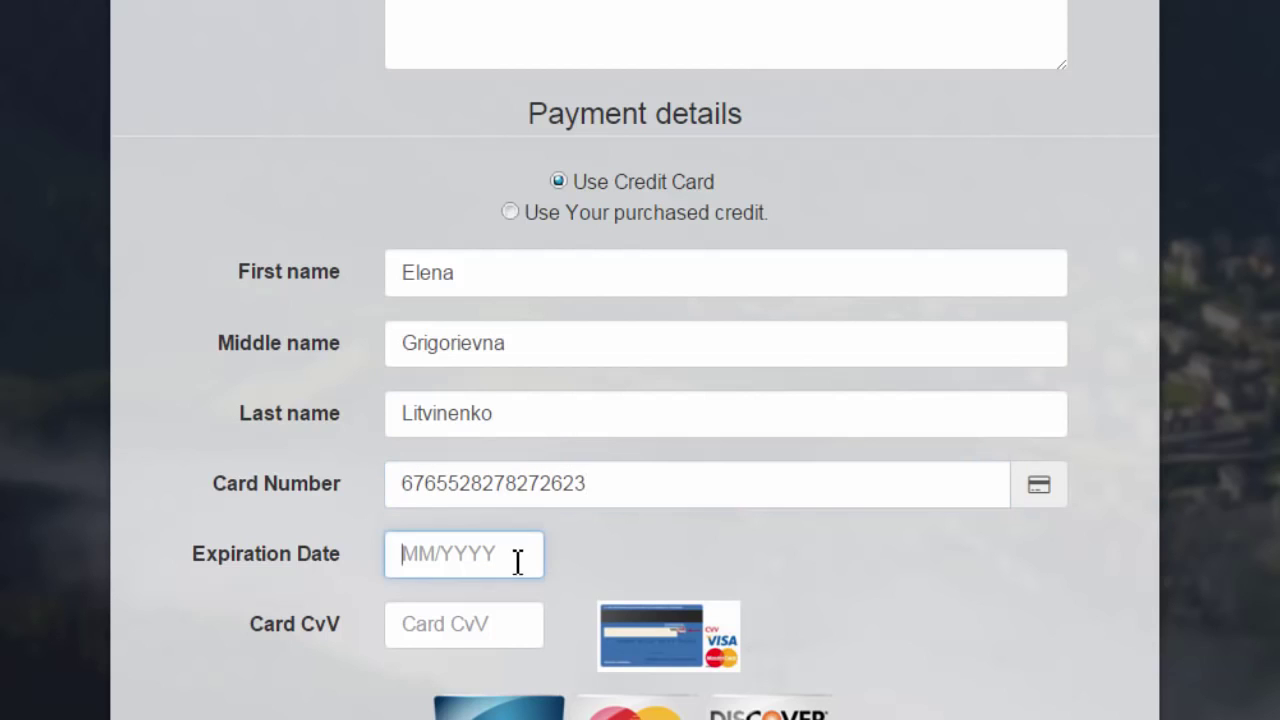
left_click(441, 573)
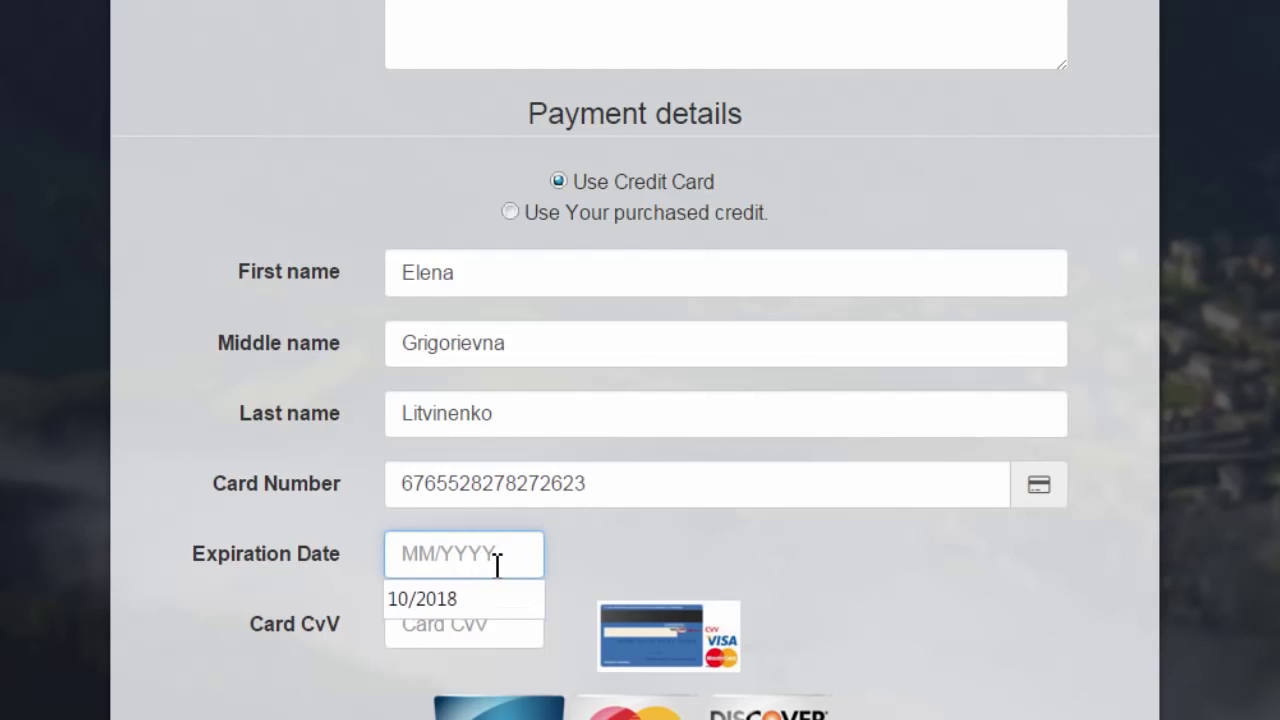
left_click(445, 605)
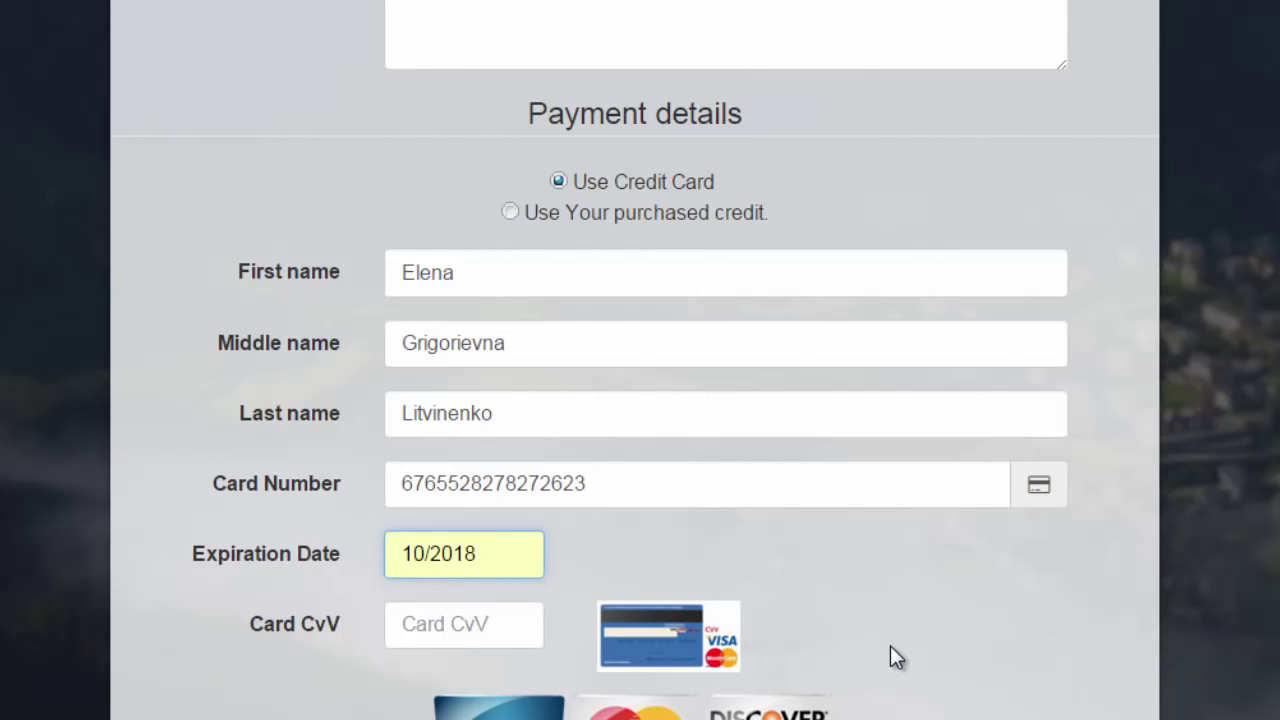
left_click(534, 627)
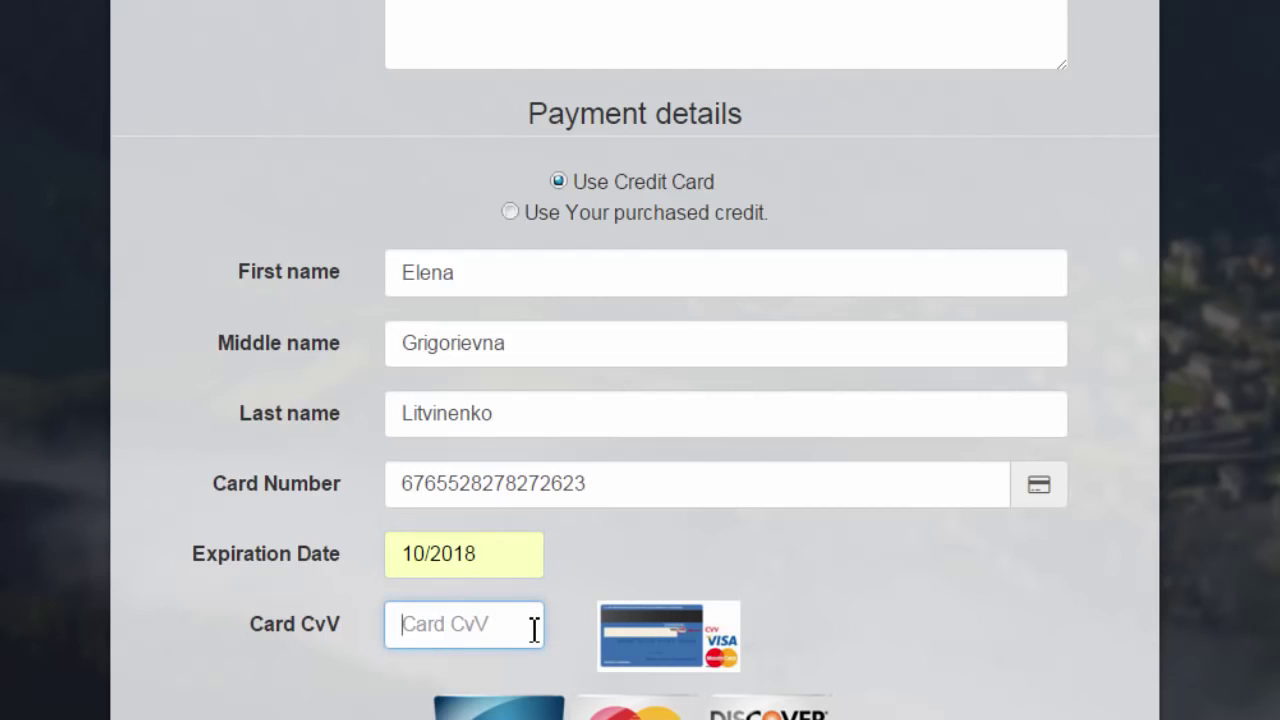
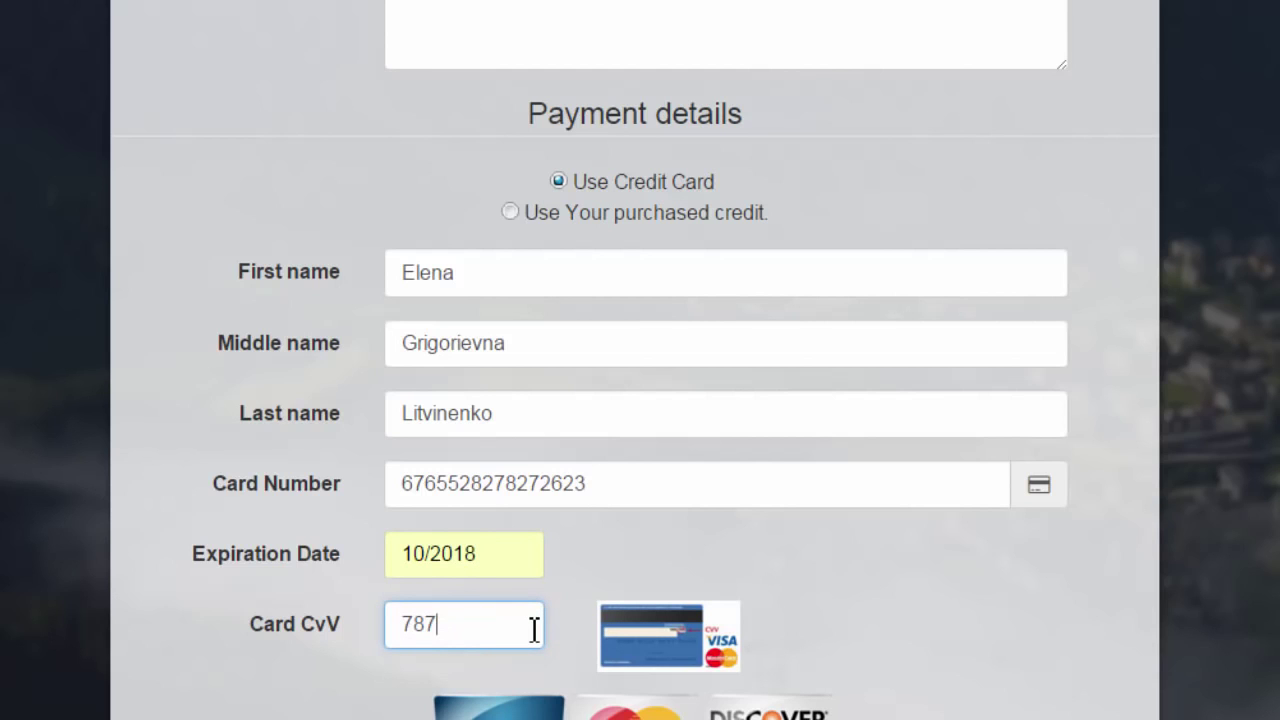
Step: Select the expiration date, security code and card number entries to check them
left_click_drag(520, 558, 374, 552)
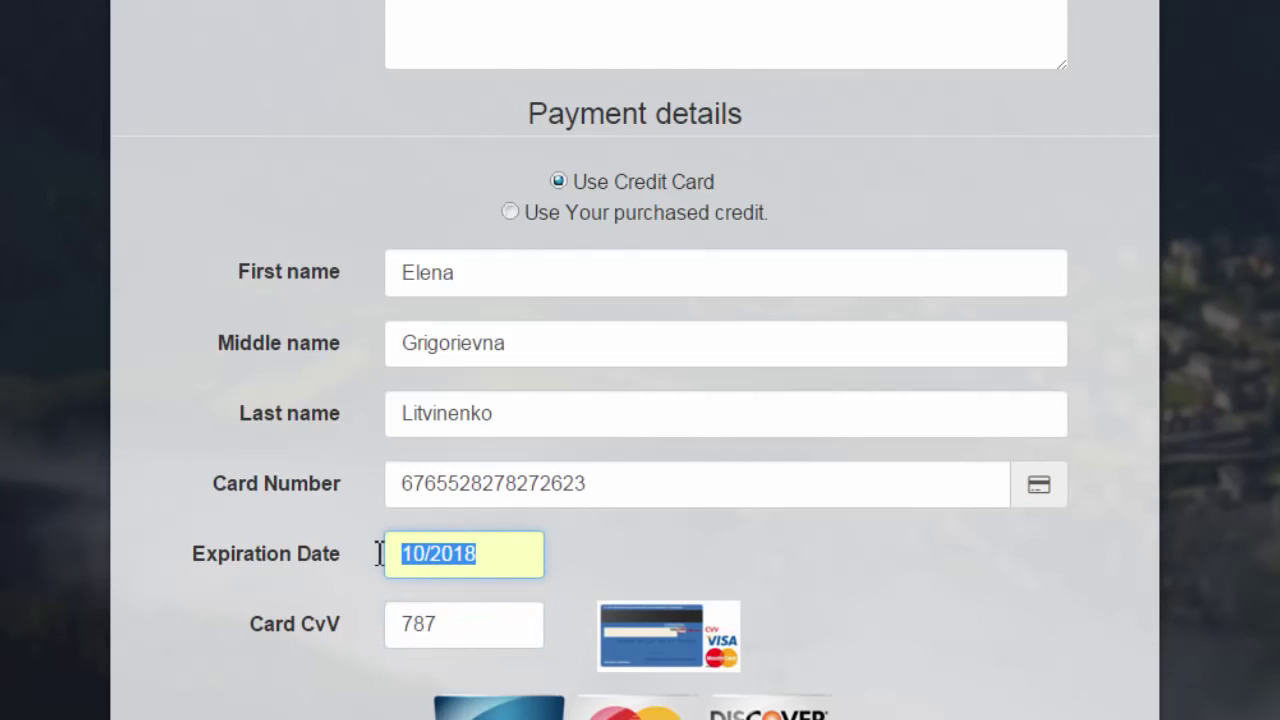
left_click(831, 562)
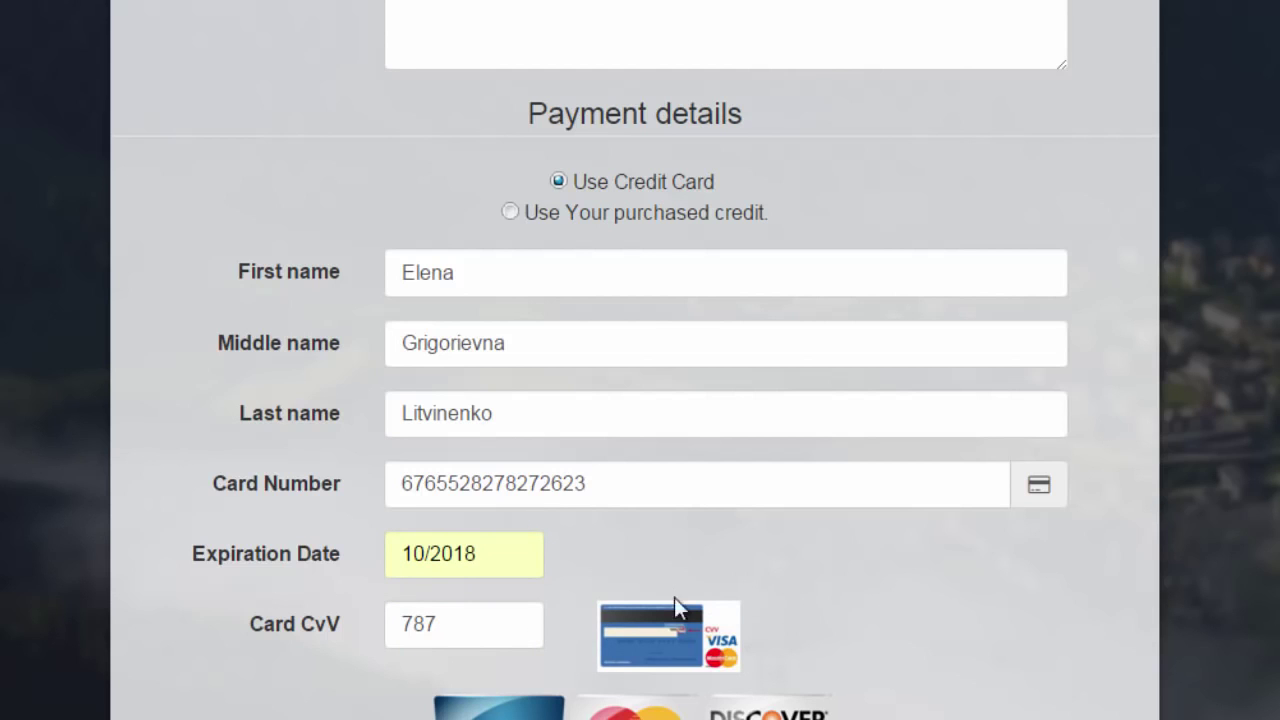
left_click_drag(457, 632, 379, 630)
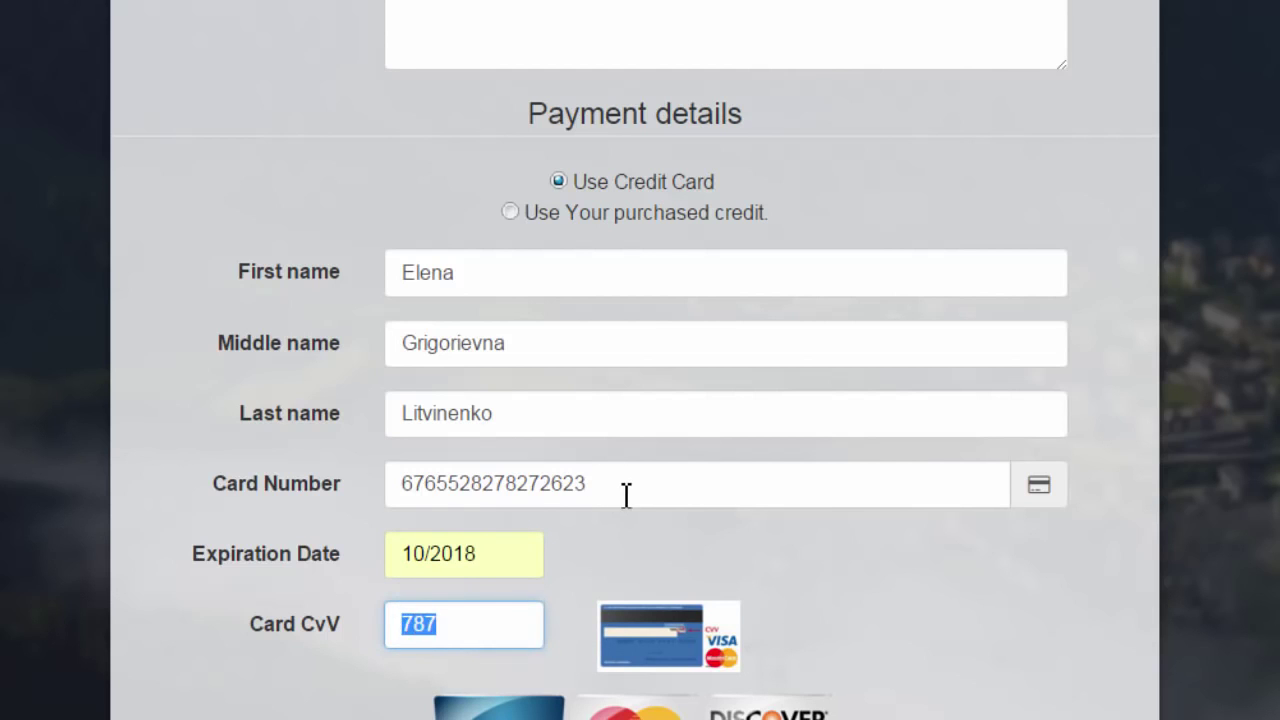
left_click_drag(624, 494, 381, 482)
scroll(381, 482, "down", 2)
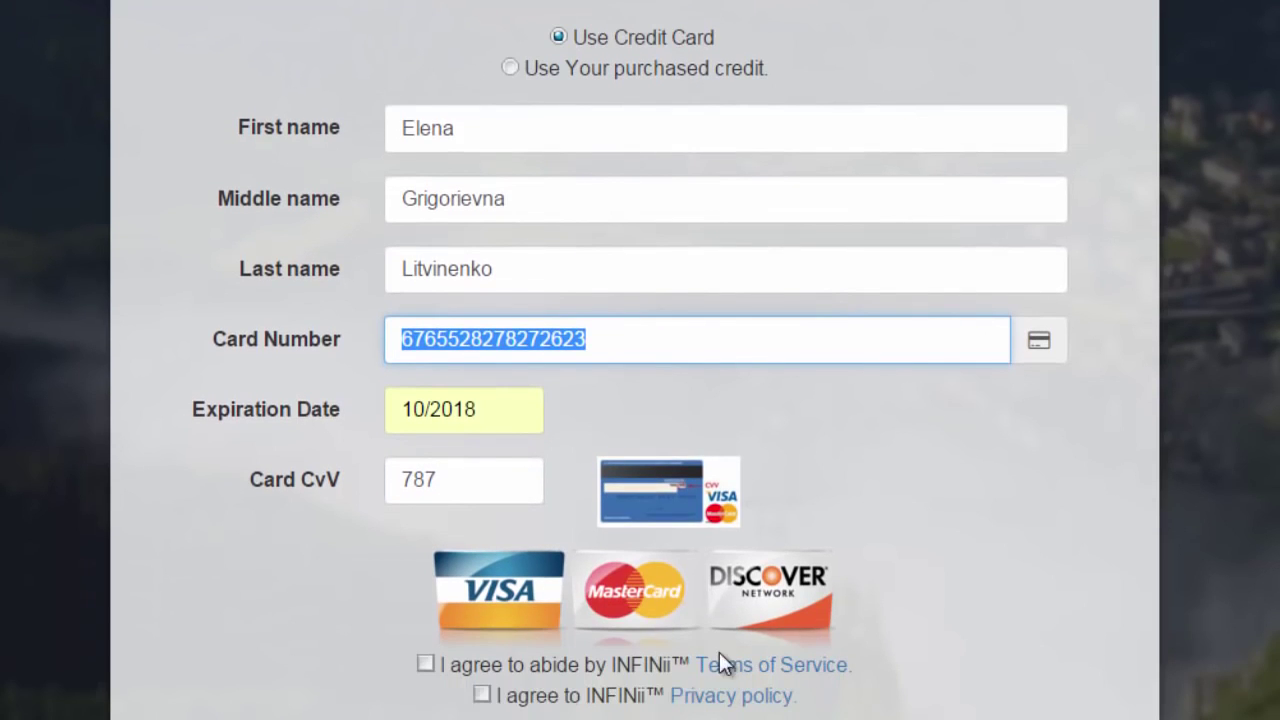
Step: Accept the Terms of Service and Privacy policy, then review each filled card field
left_click(425, 663)
left_click(482, 694)
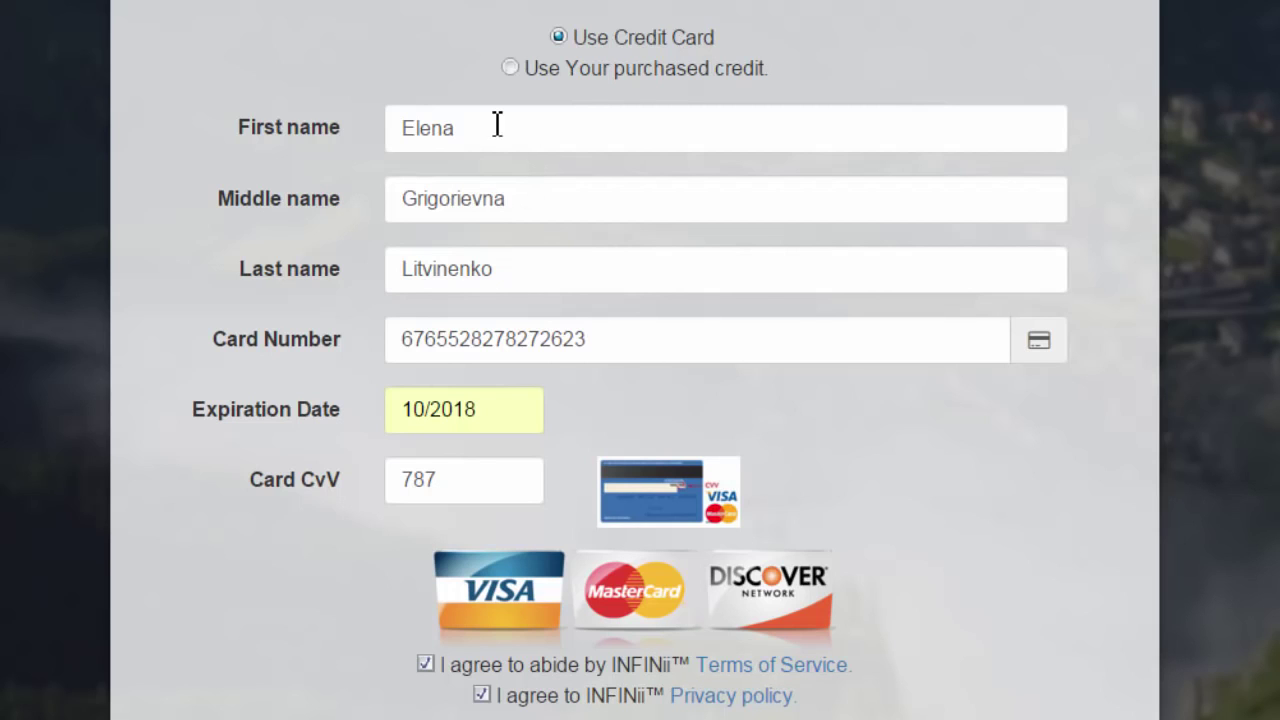
left_click_drag(446, 128, 386, 136)
left_click_drag(551, 266, 340, 274)
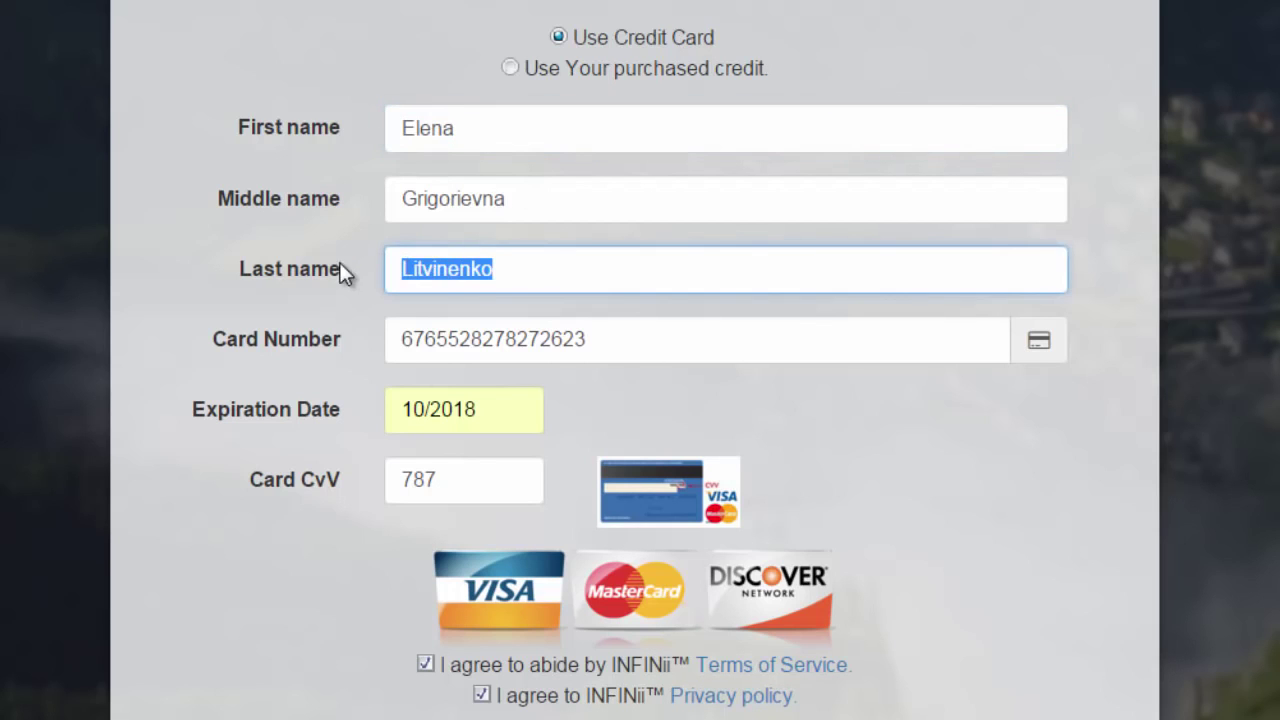
left_click_drag(646, 335, 395, 348)
left_click_drag(509, 400, 360, 423)
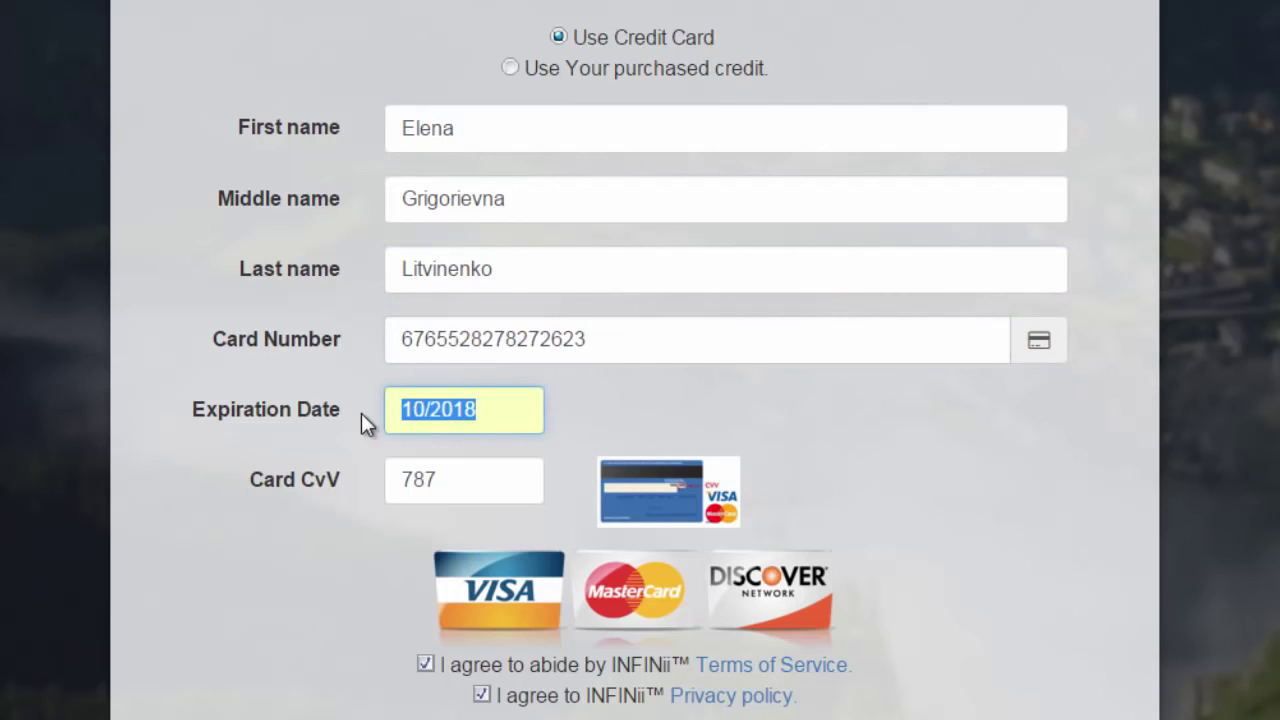
left_click_drag(449, 480, 359, 476)
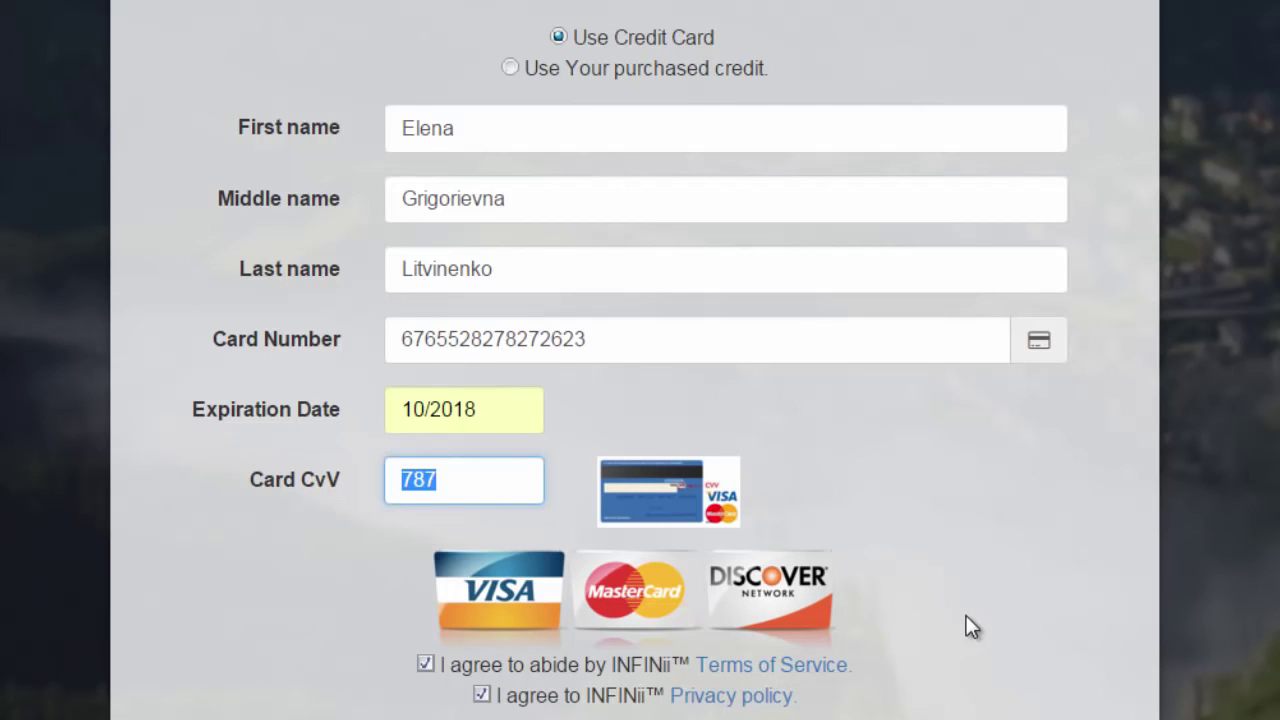
scroll(640, 360, "up", 10)
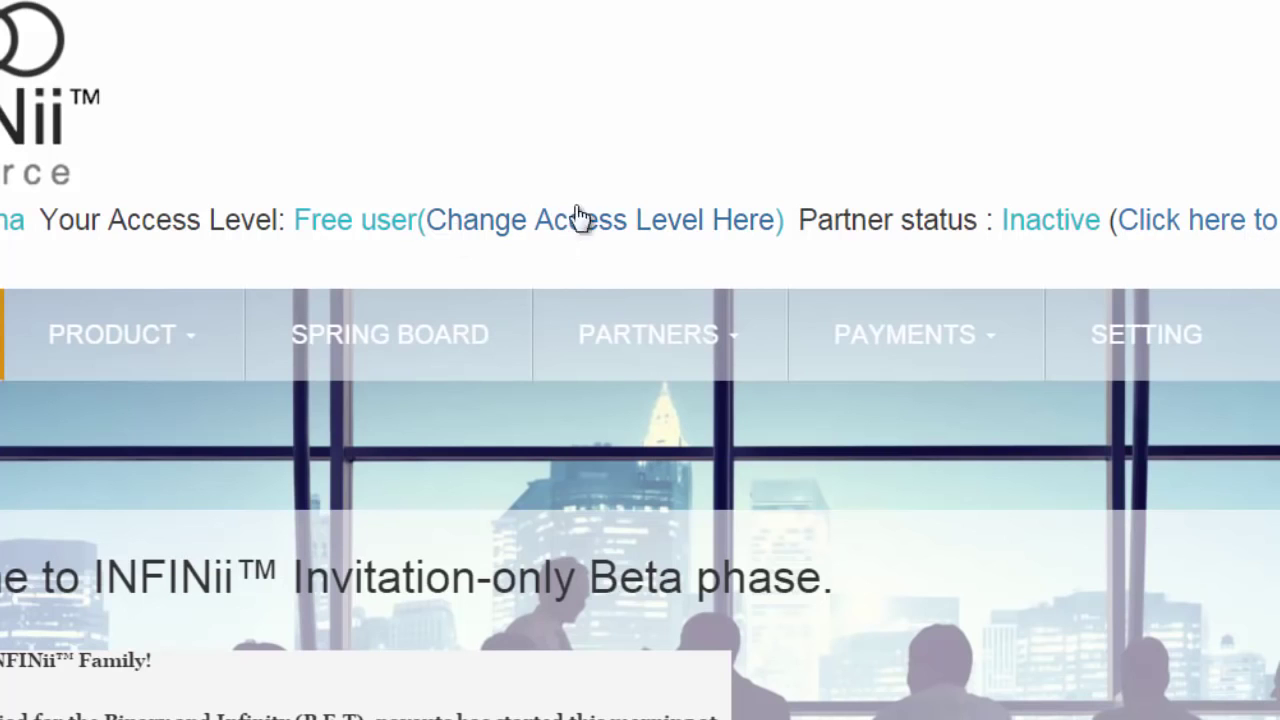
Step: Choose Prime ($49.95/month) as the membership level in the payment form
left_click(581, 219)
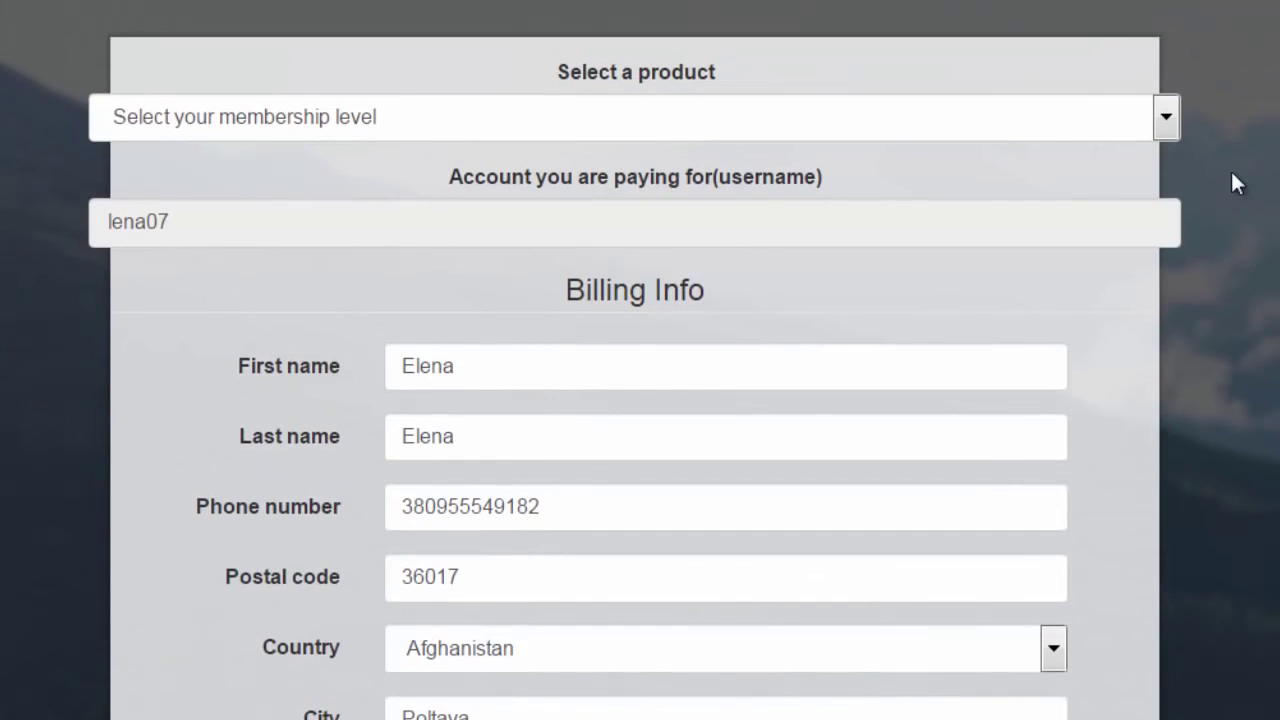
left_click(1167, 119)
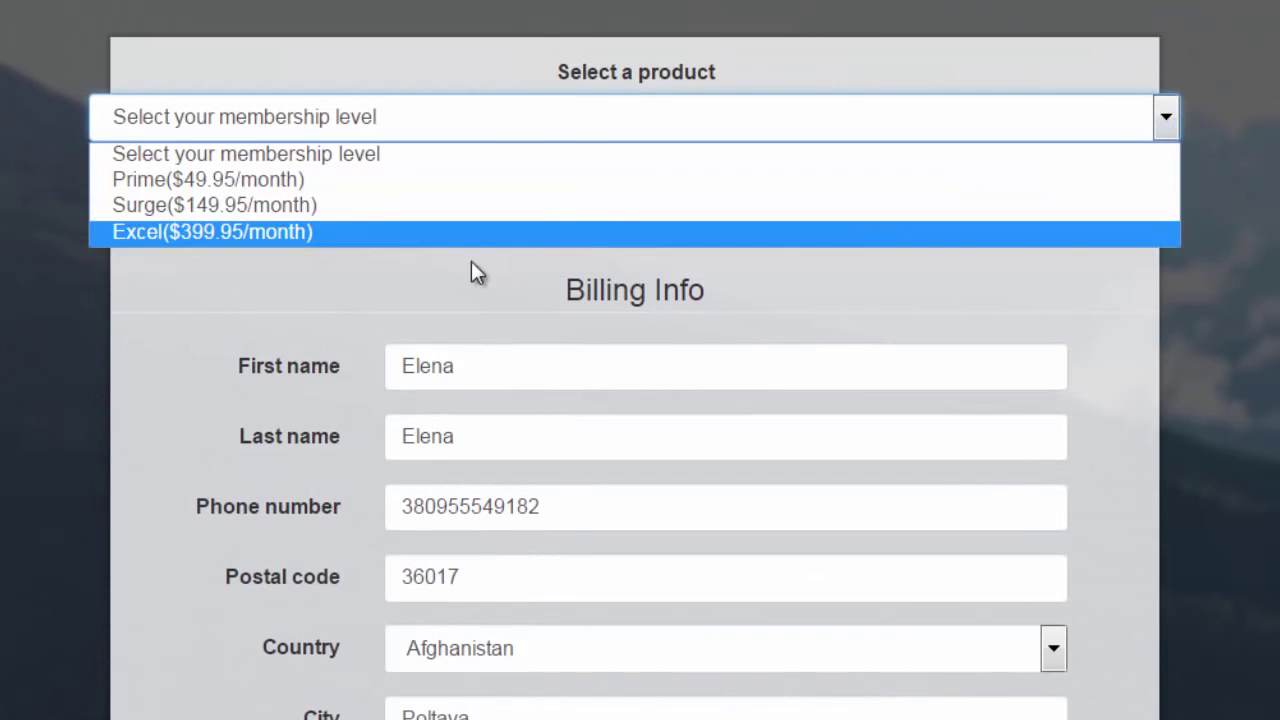
left_click(397, 180)
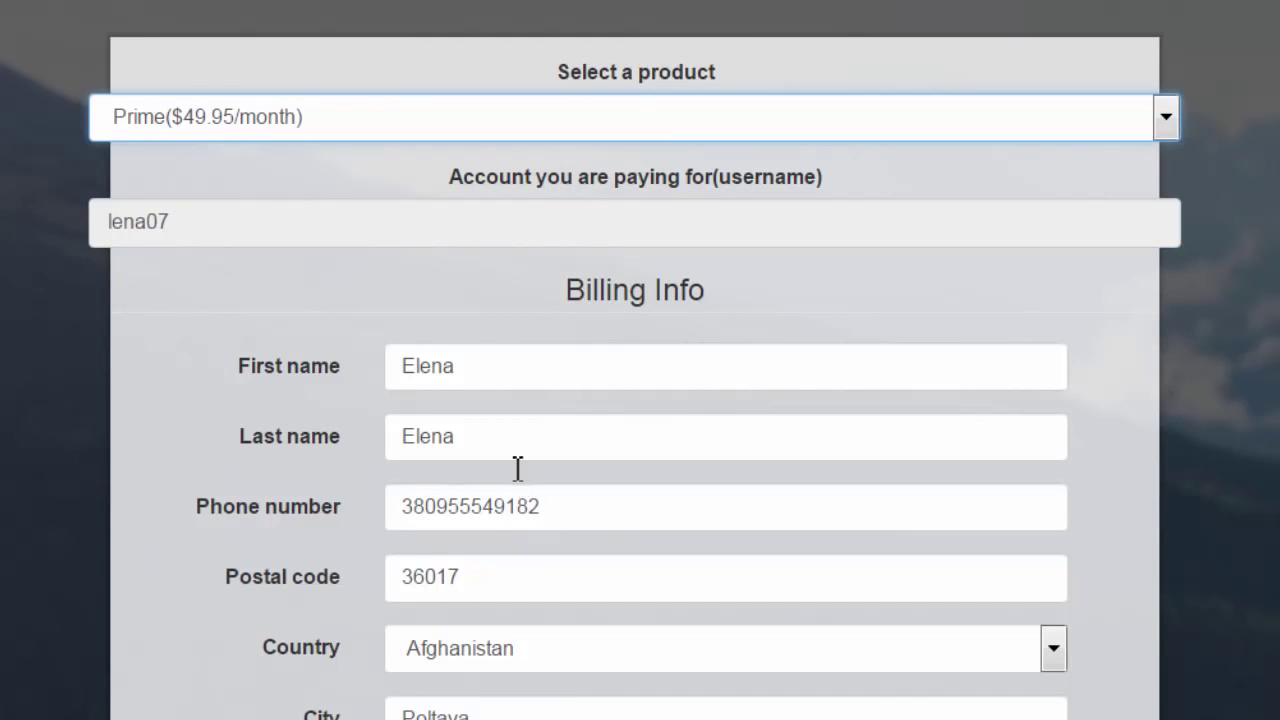
Step: Step through the billing and payment fields, ticking then unticking the Terms of Service
left_click(474, 437)
left_click_drag(476, 437, 394, 437)
scroll(640, 360, "down", 10)
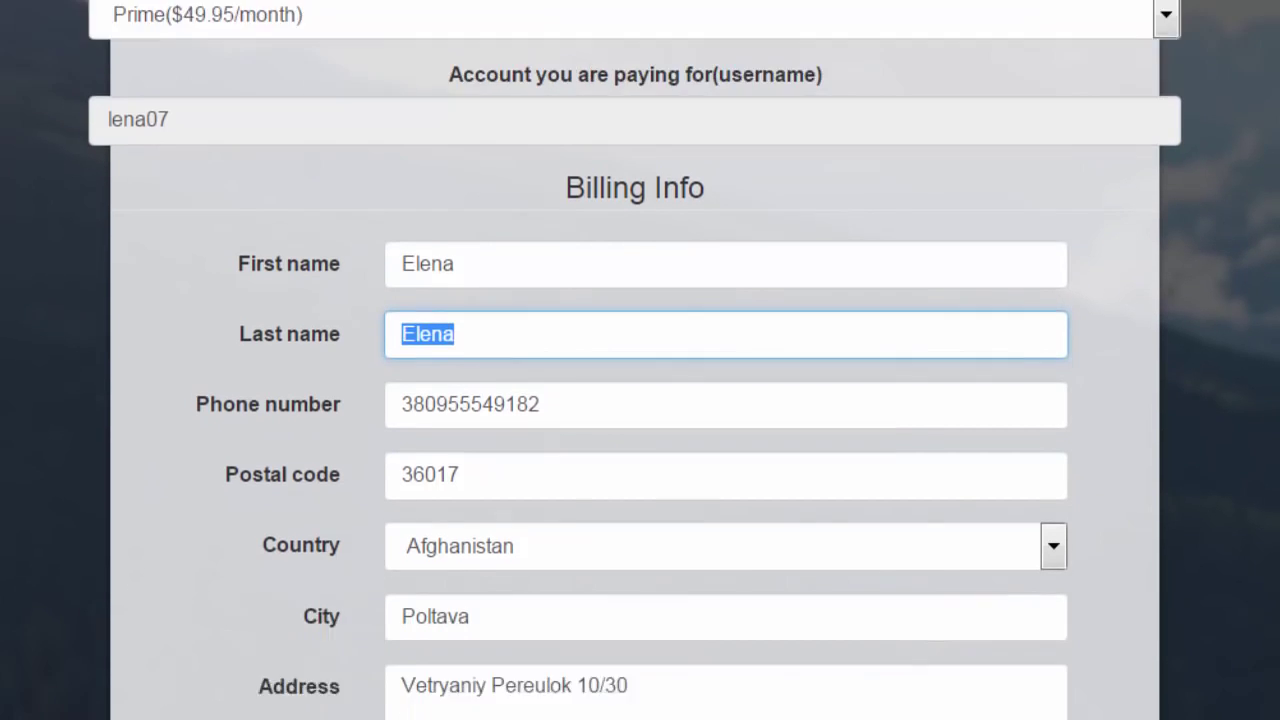
scroll(880, 429, "down", 1)
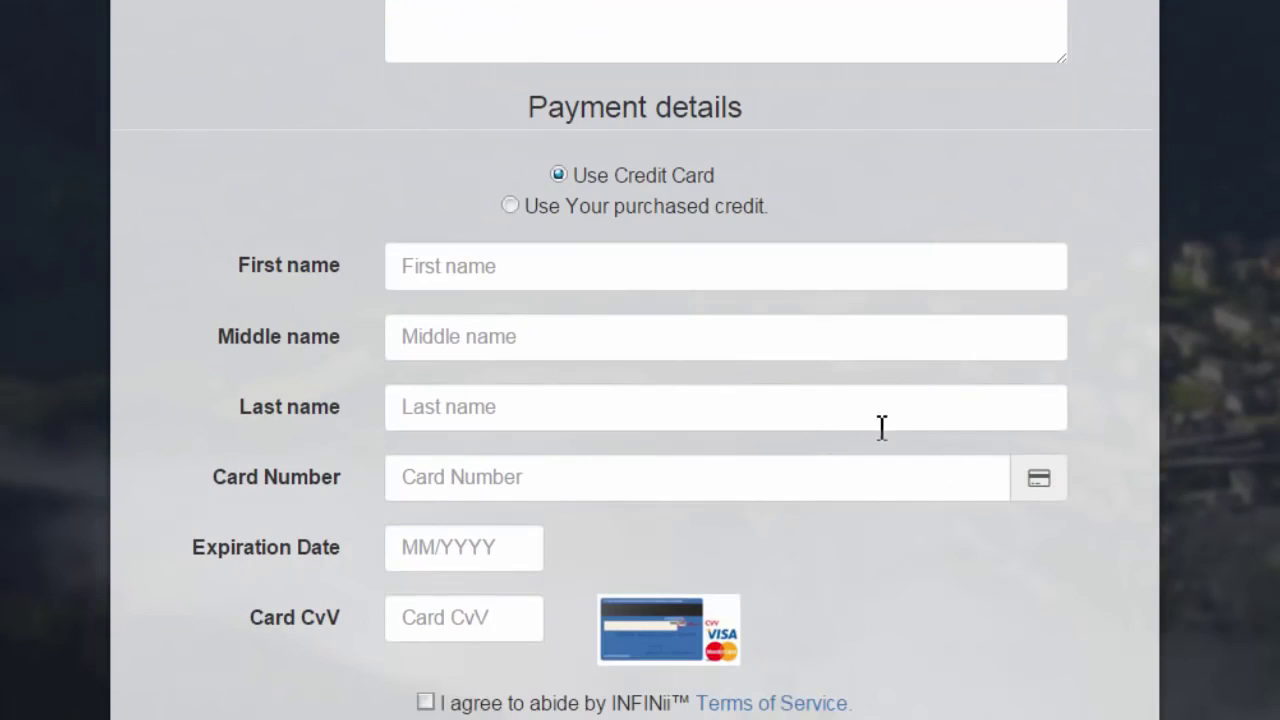
left_click(628, 286)
key("Tab")
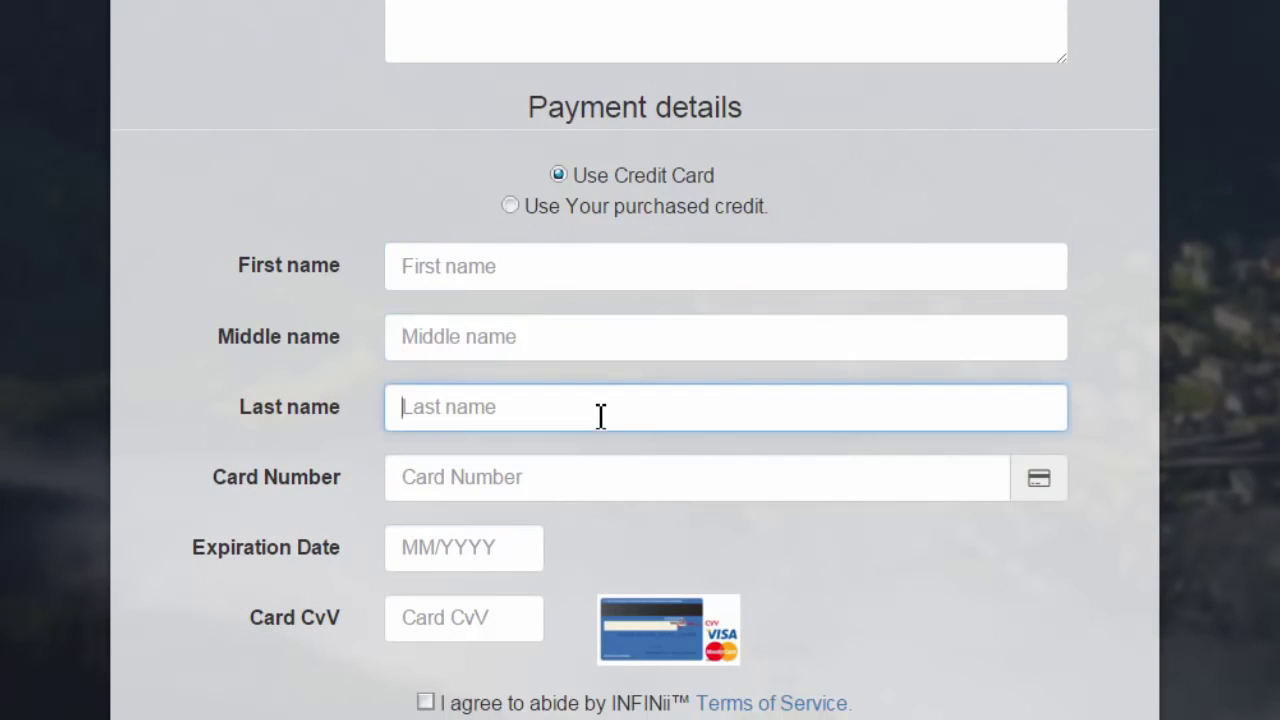
key("Tab")
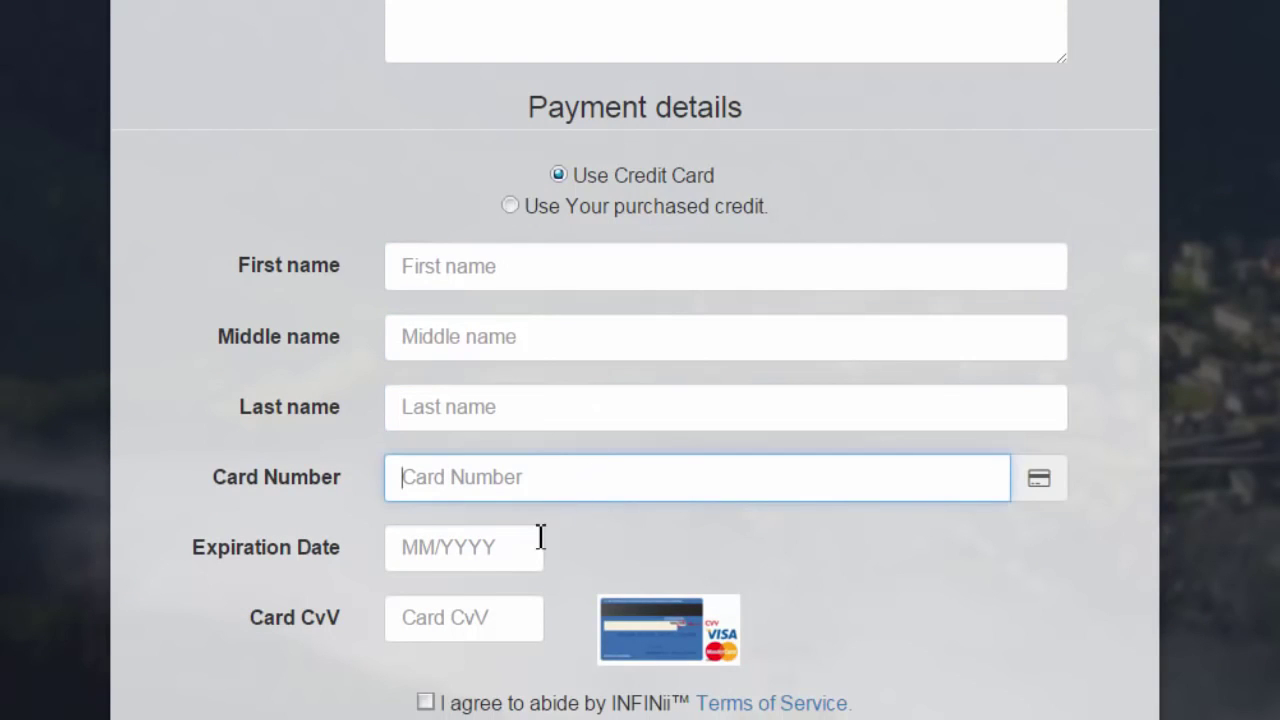
left_click(517, 550)
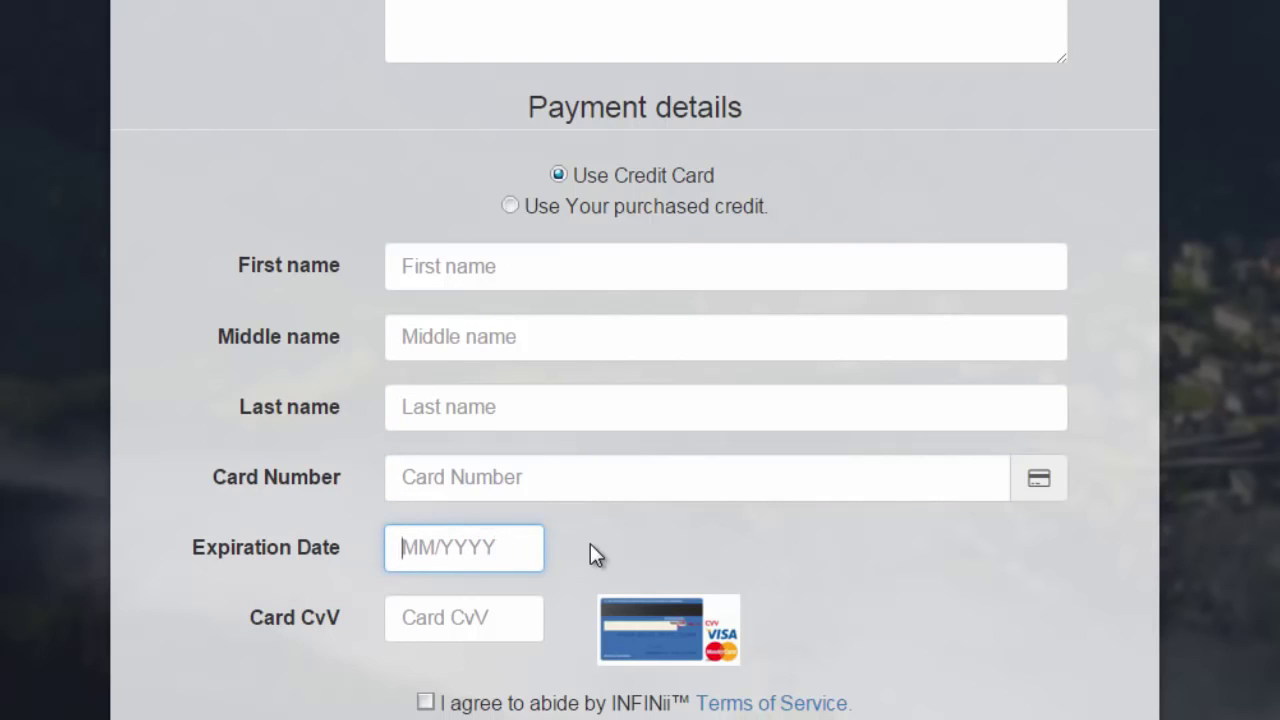
left_click(491, 617)
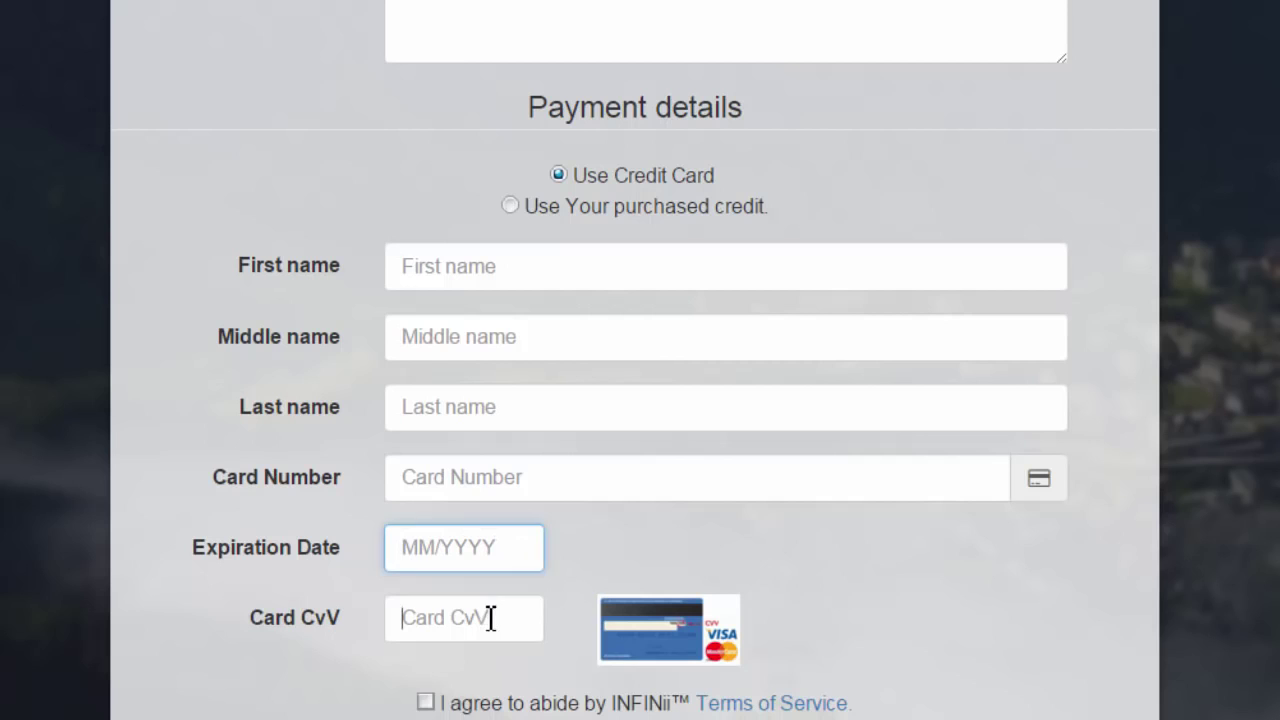
left_click(425, 702)
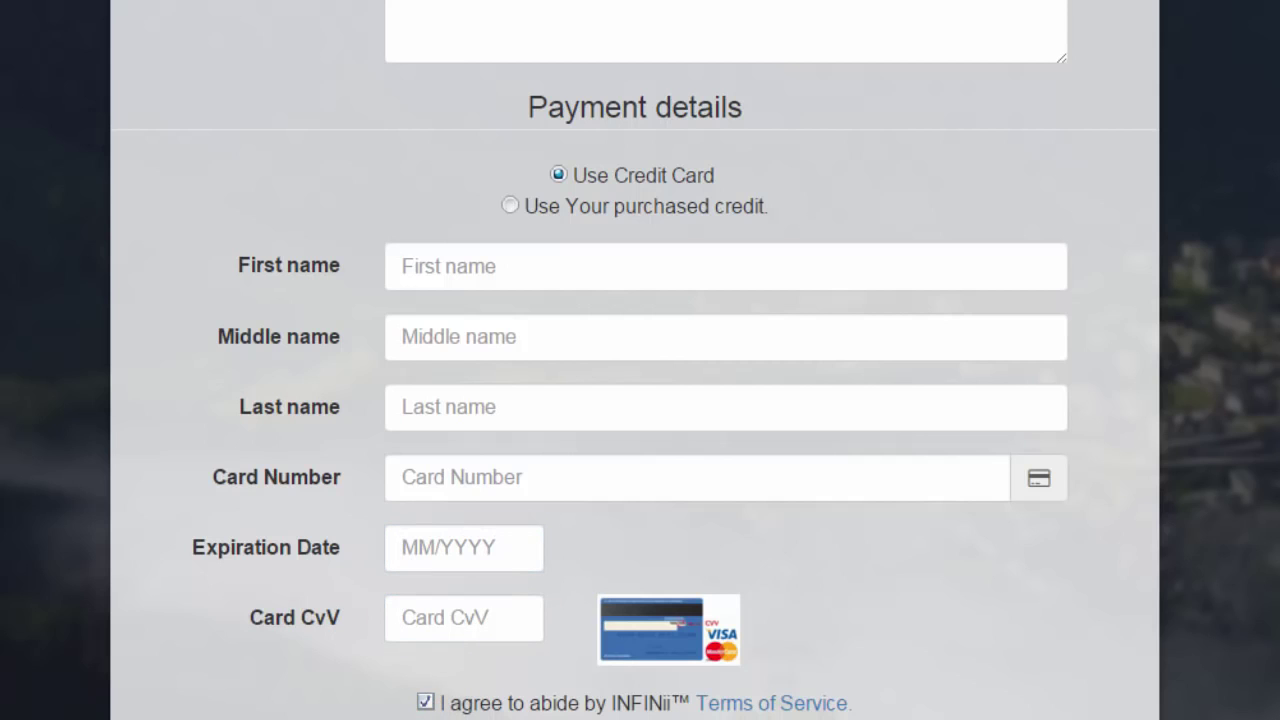
left_click(425, 702)
scroll(640, 400, "up", 10)
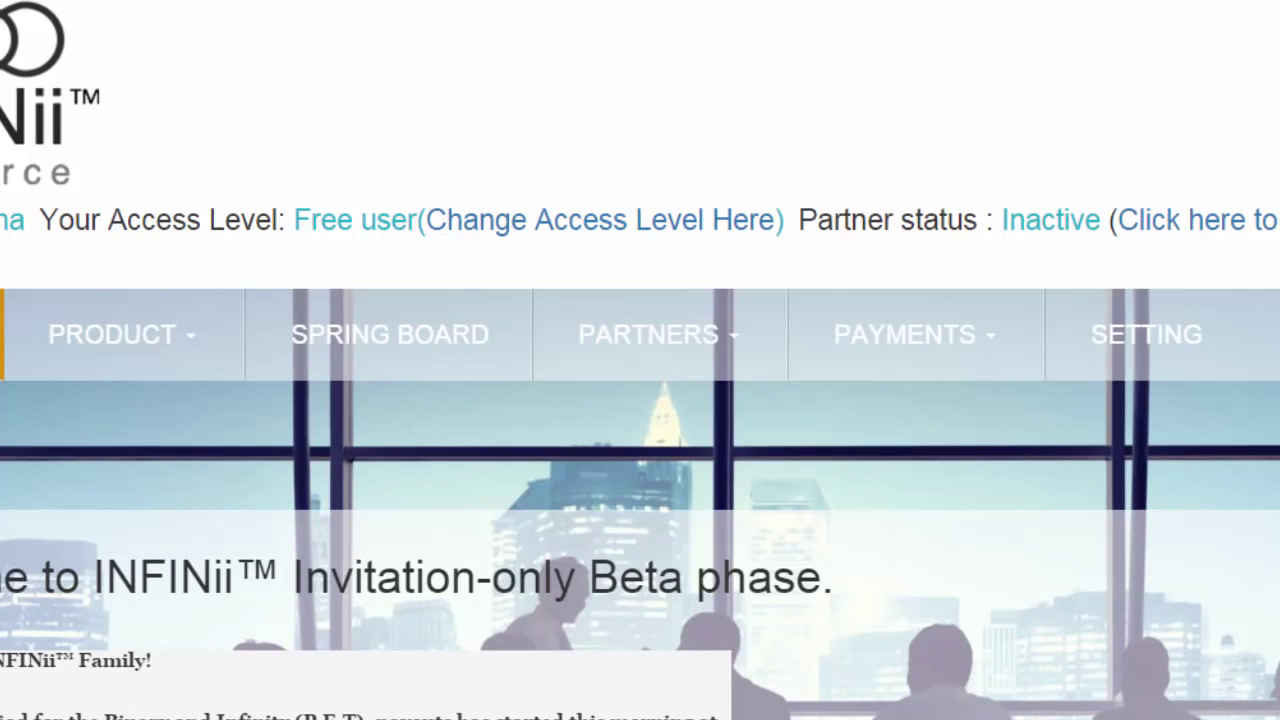
Step: Open the Binary View report from the PARTNERS > REPORTS menu
scroll(640, 360, "down", 2)
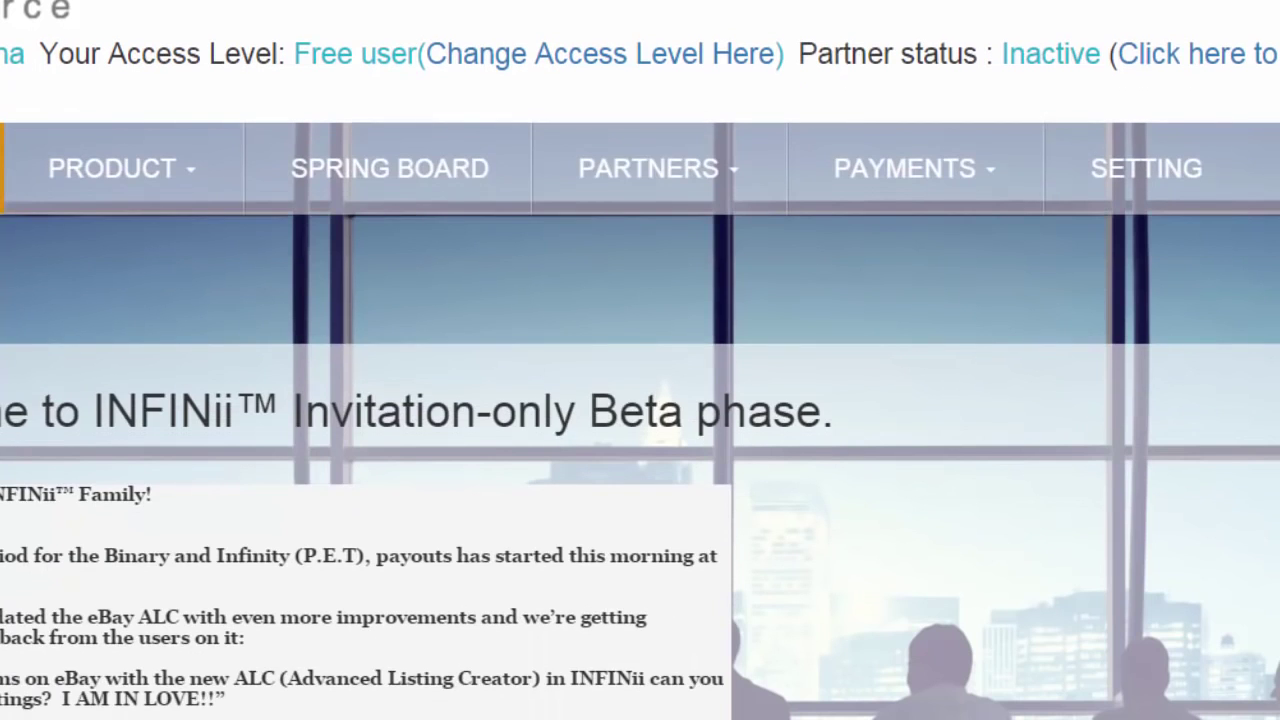
scroll(640, 360, "up", 1)
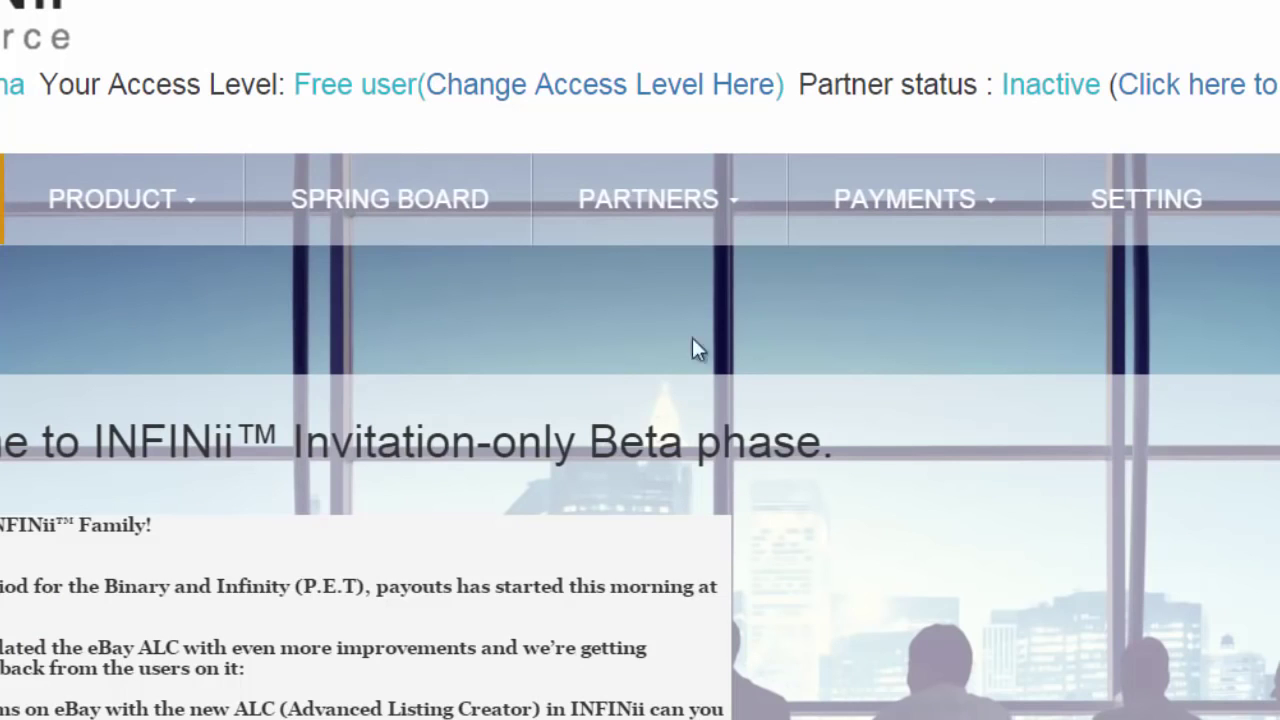
mouse_move(608, 204)
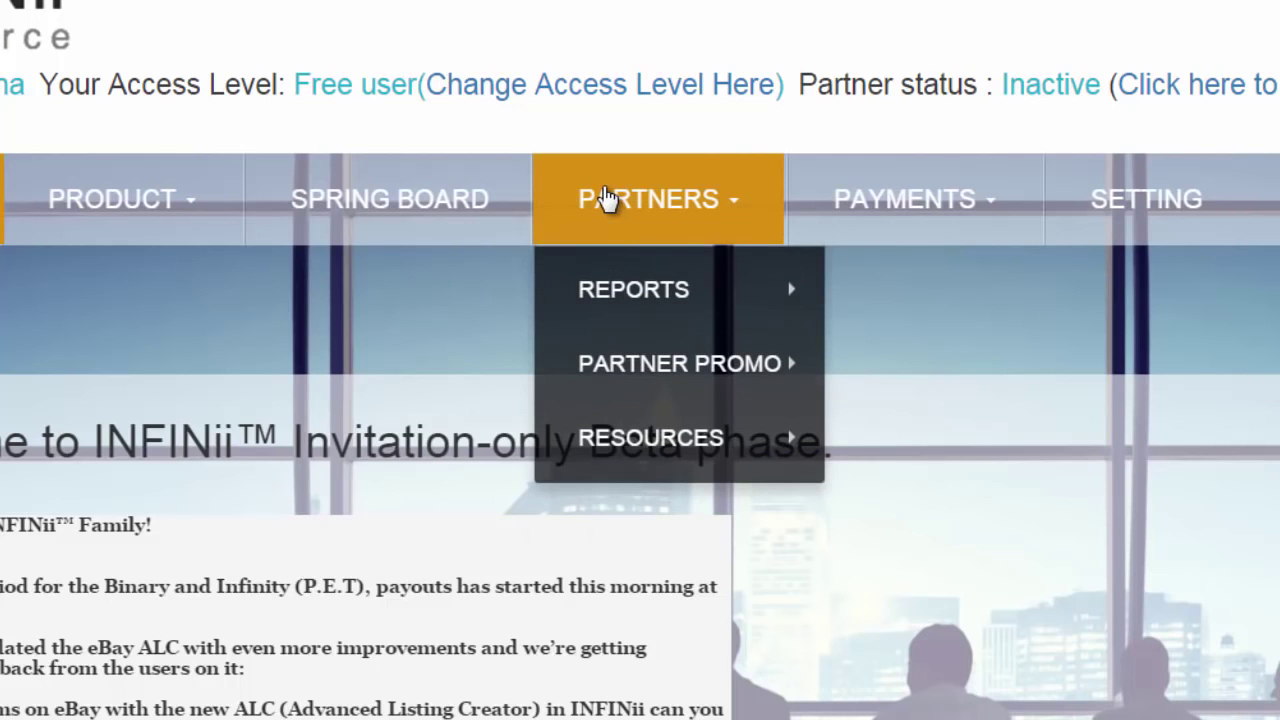
mouse_move(634, 297)
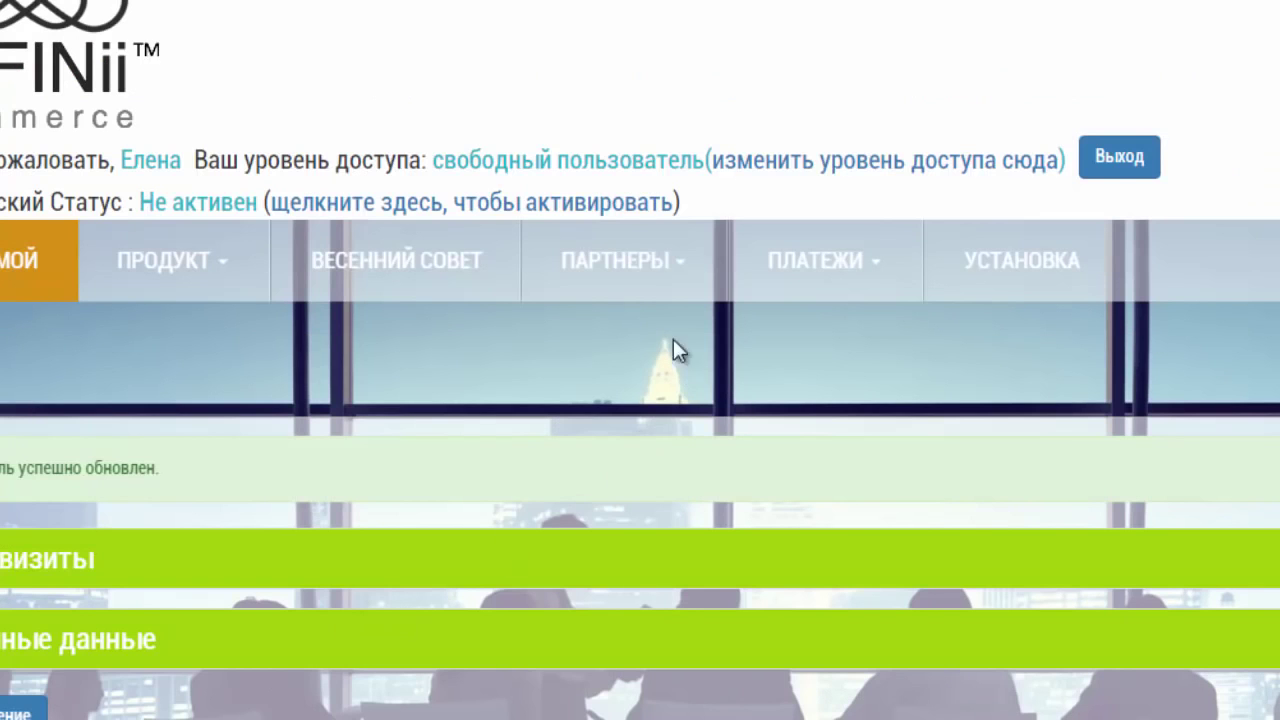
mouse_move(580, 262)
mouse_move(611, 358)
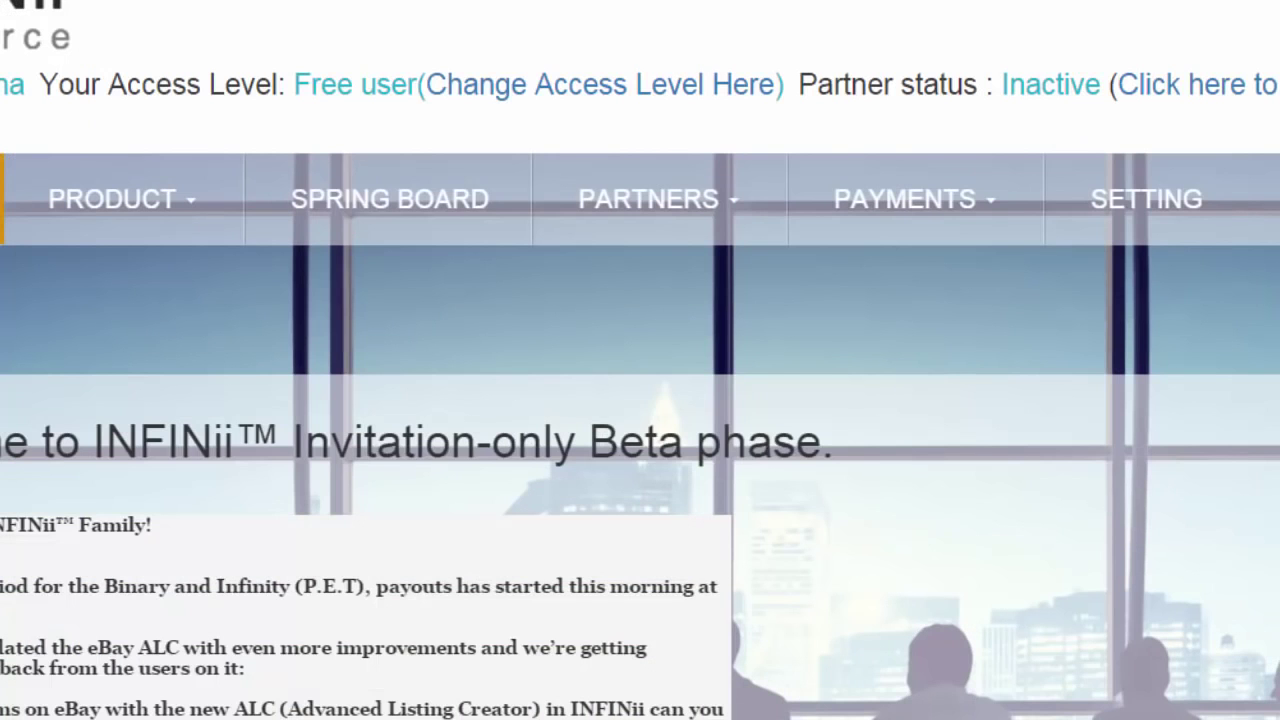
mouse_move(638, 222)
mouse_move(652, 280)
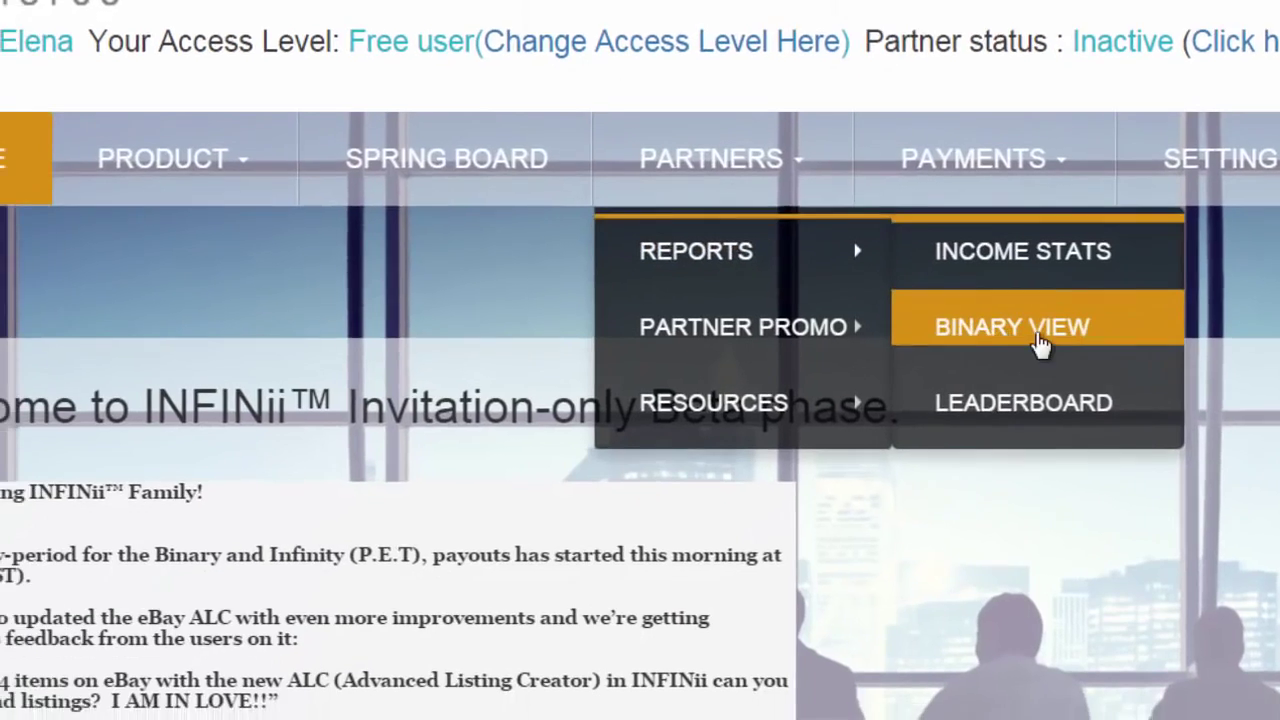
left_click(965, 345)
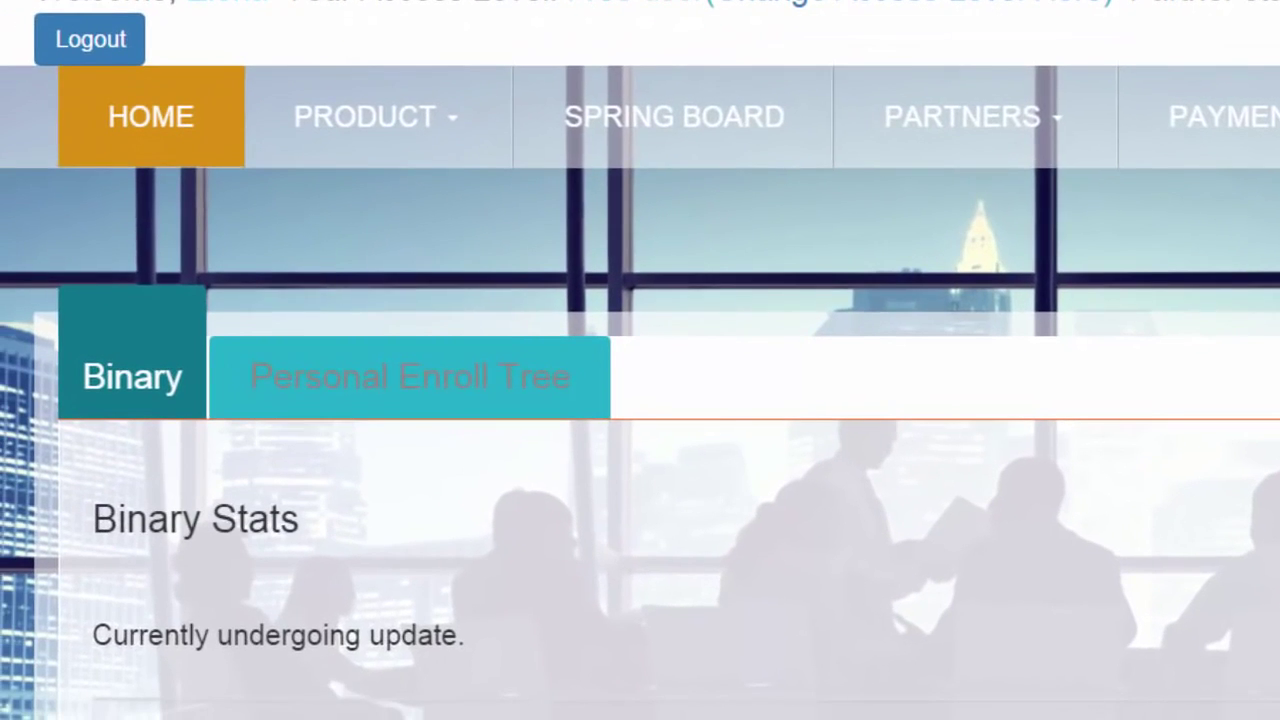
Step: Expand the binary tree's left branch member by member, four levels down, showing Free positions
scroll(145, 55, "down", 3)
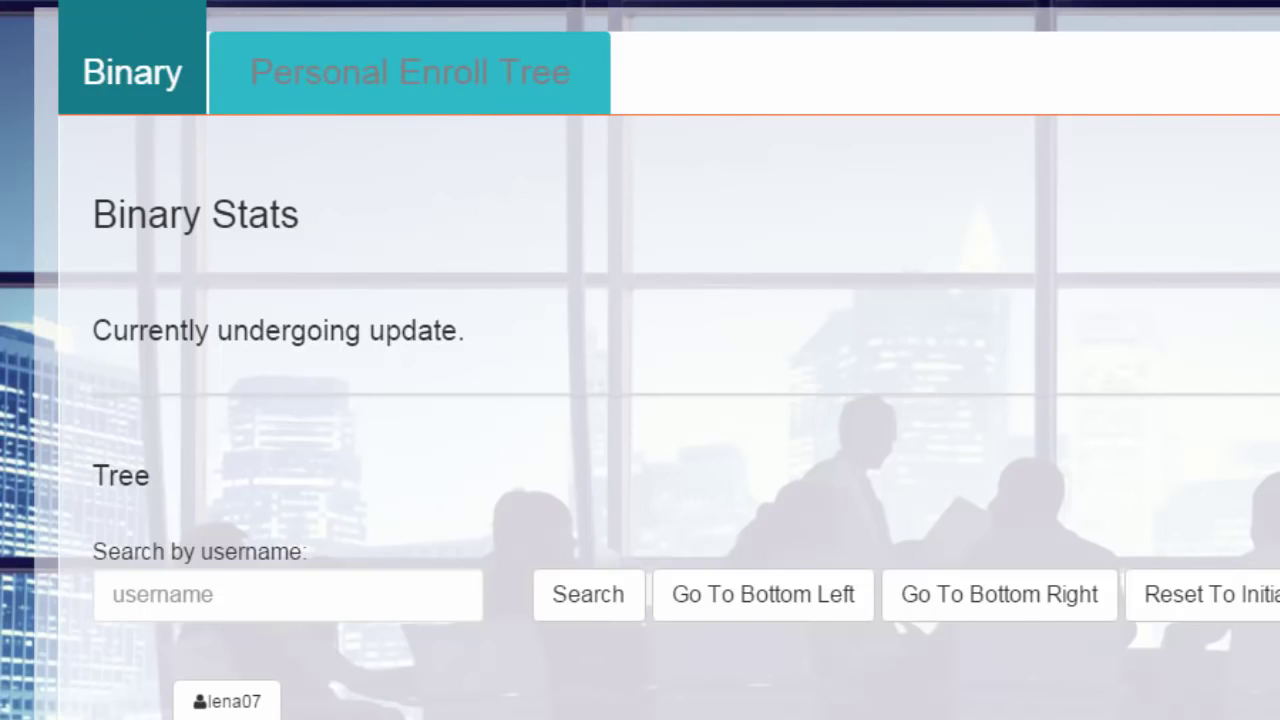
scroll(640, 400, "down", 5)
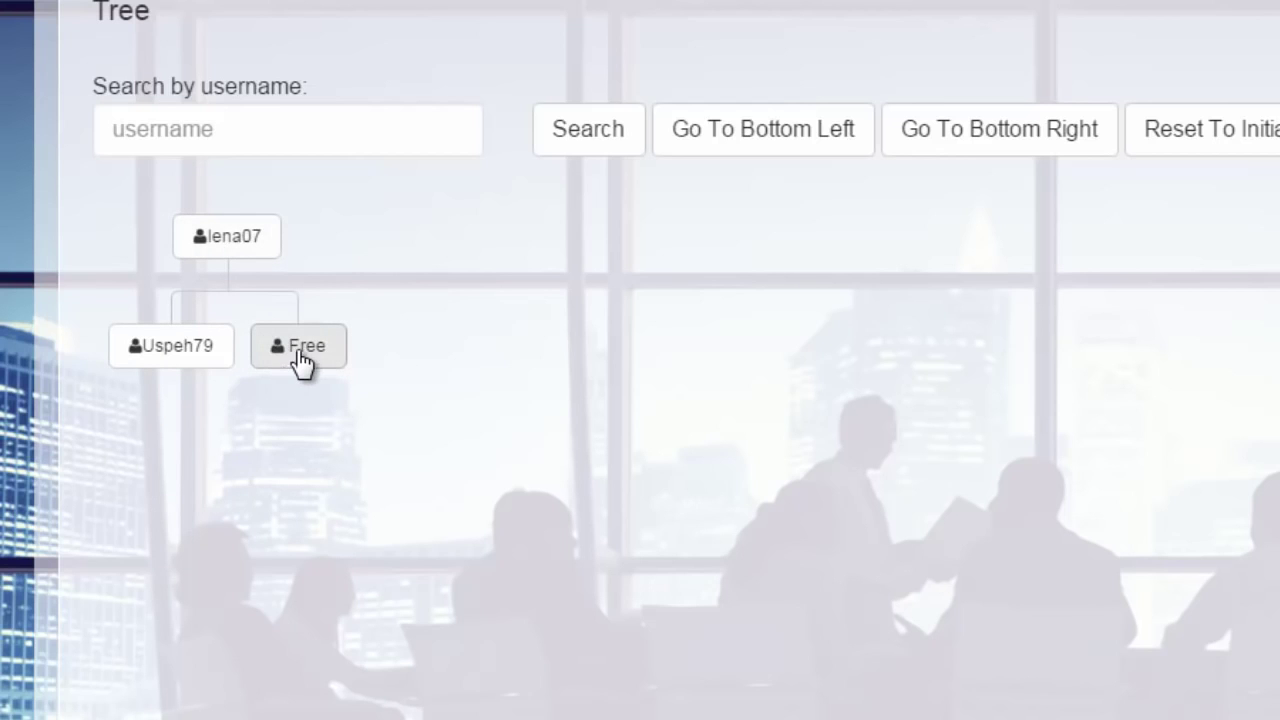
left_click(160, 360)
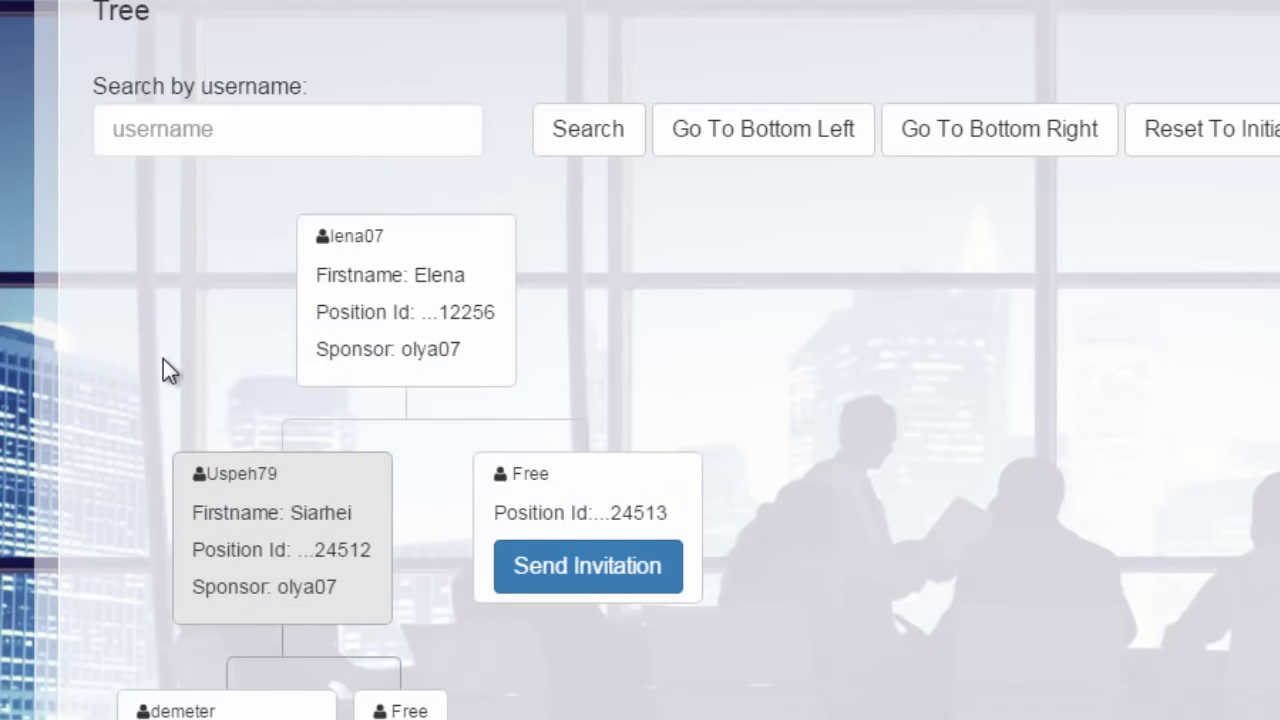
scroll(400, 337, "down", 5)
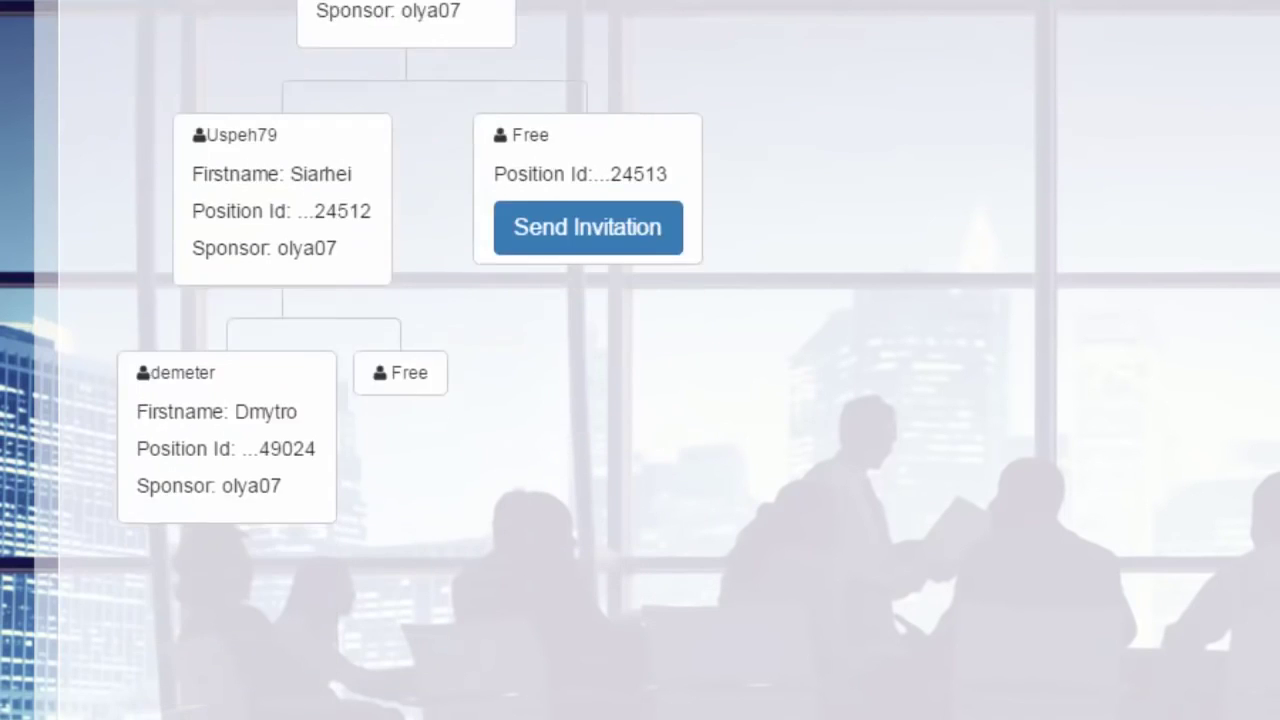
left_click(312, 357)
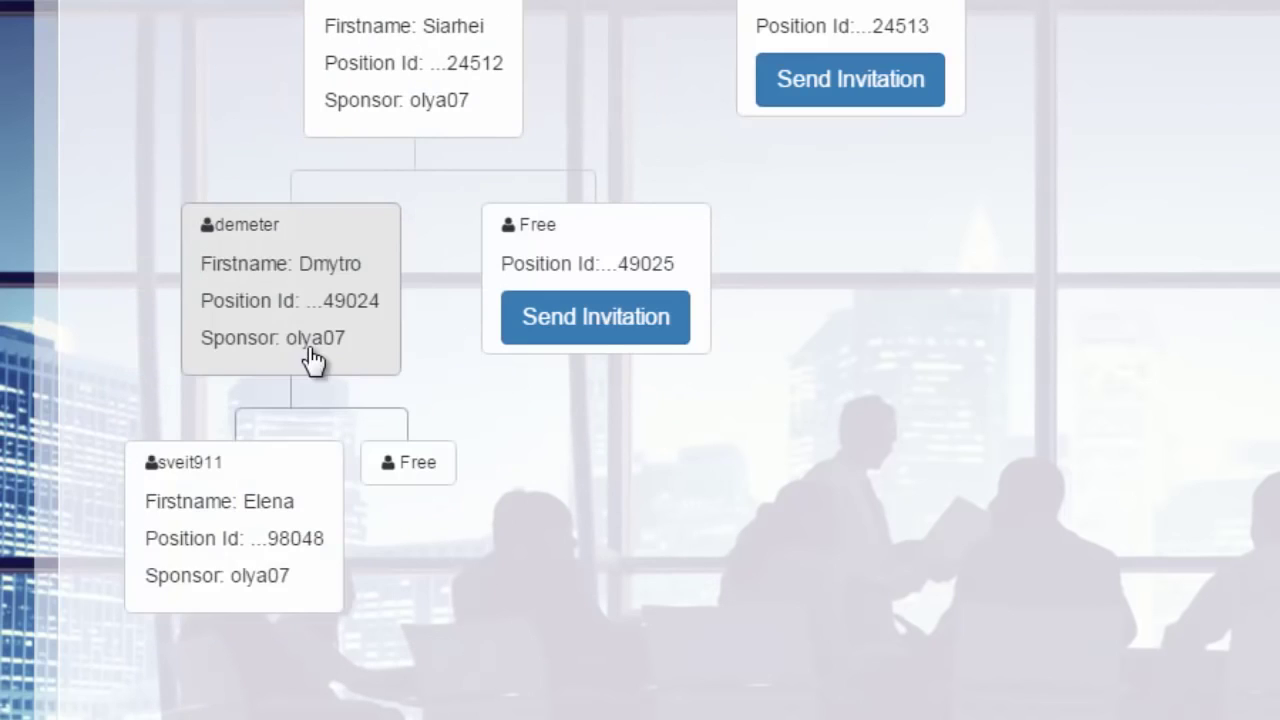
left_click(302, 600)
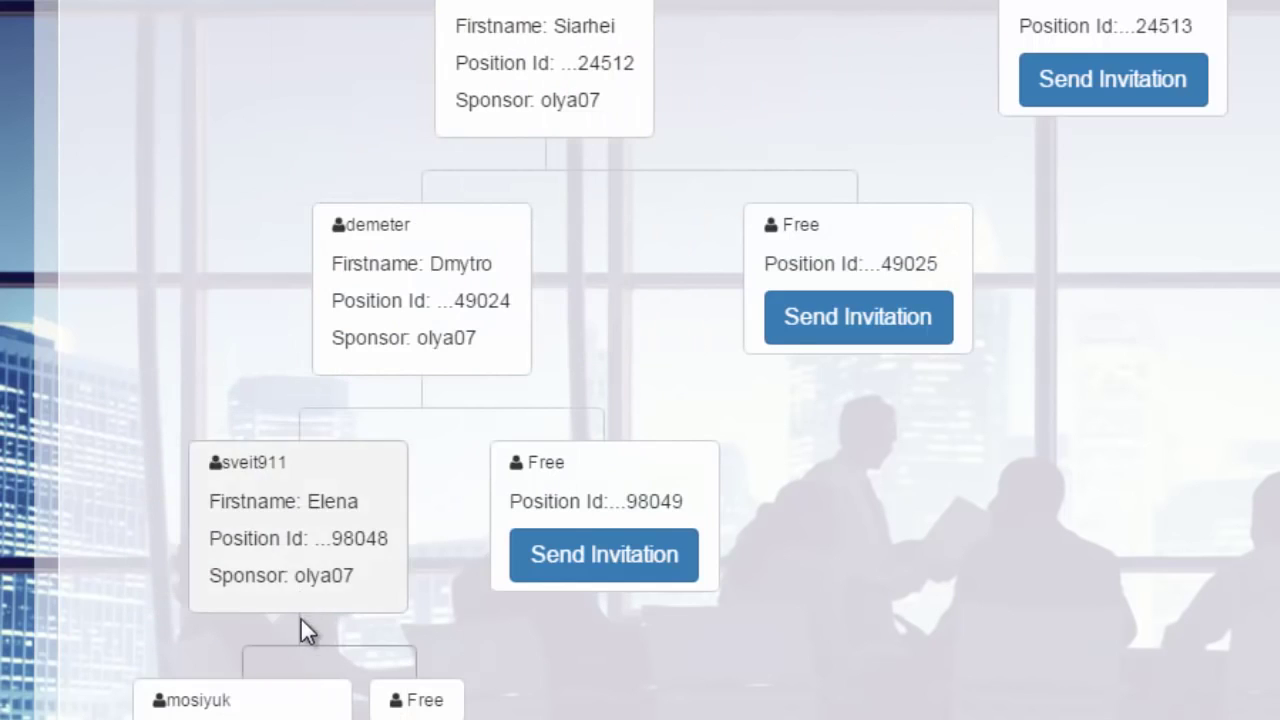
scroll(640, 360, "down", 5)
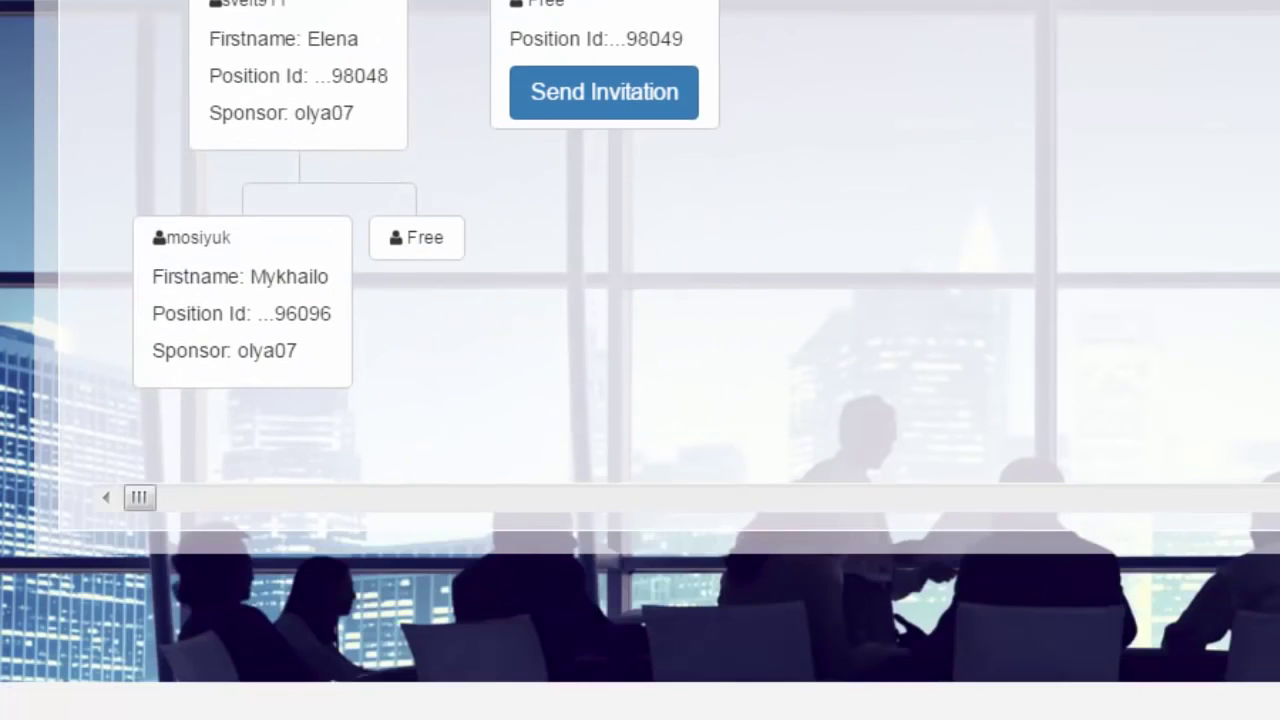
left_click(340, 353)
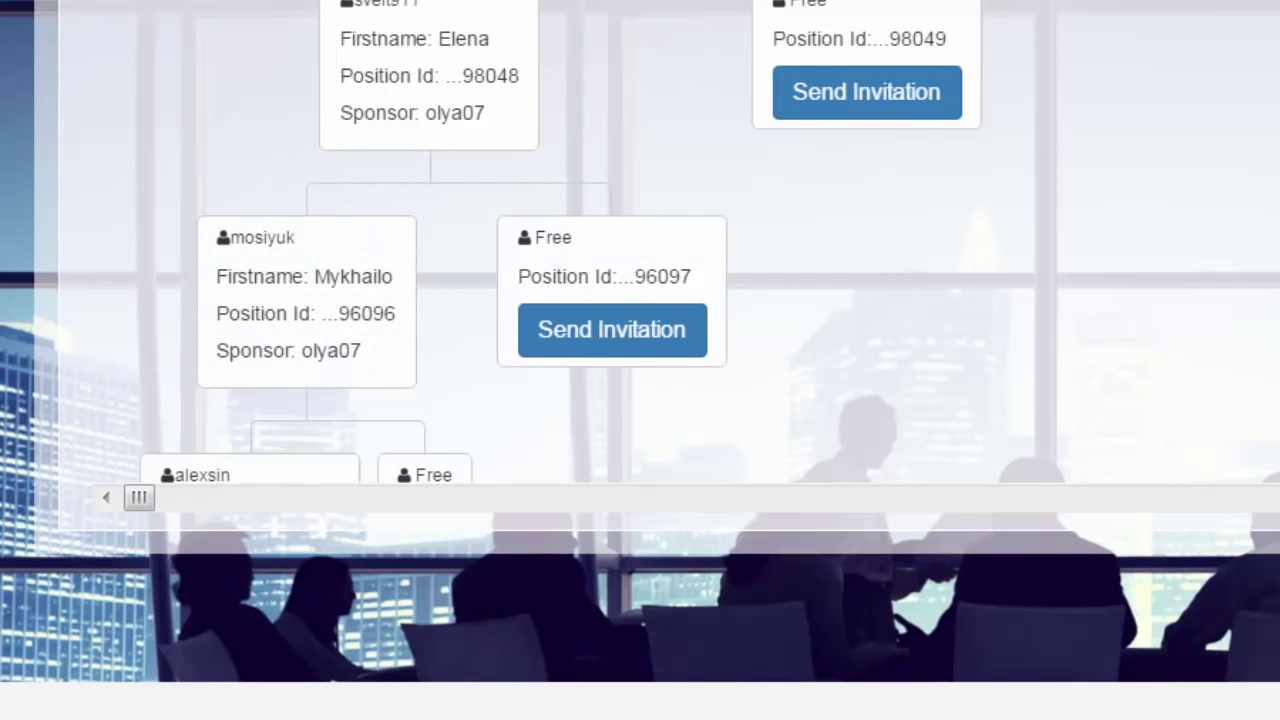
scroll(640, 360, "up", 10)
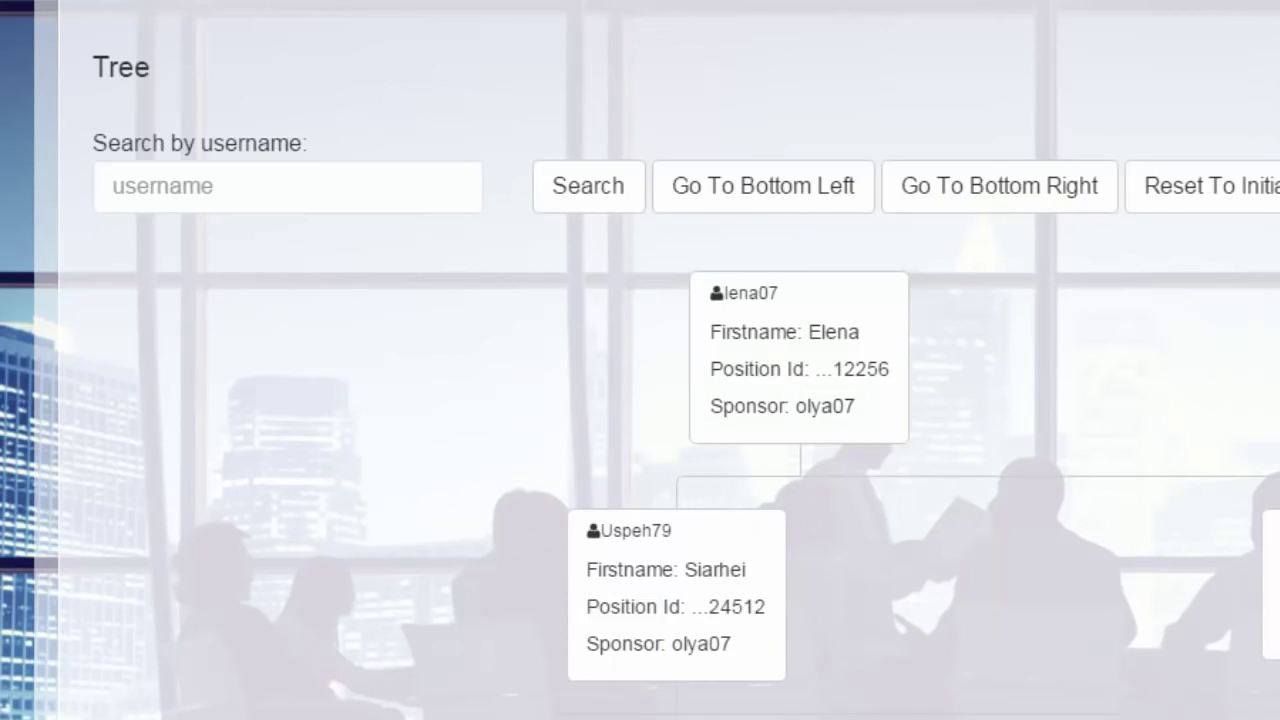
scroll(640, 360, "up", 4)
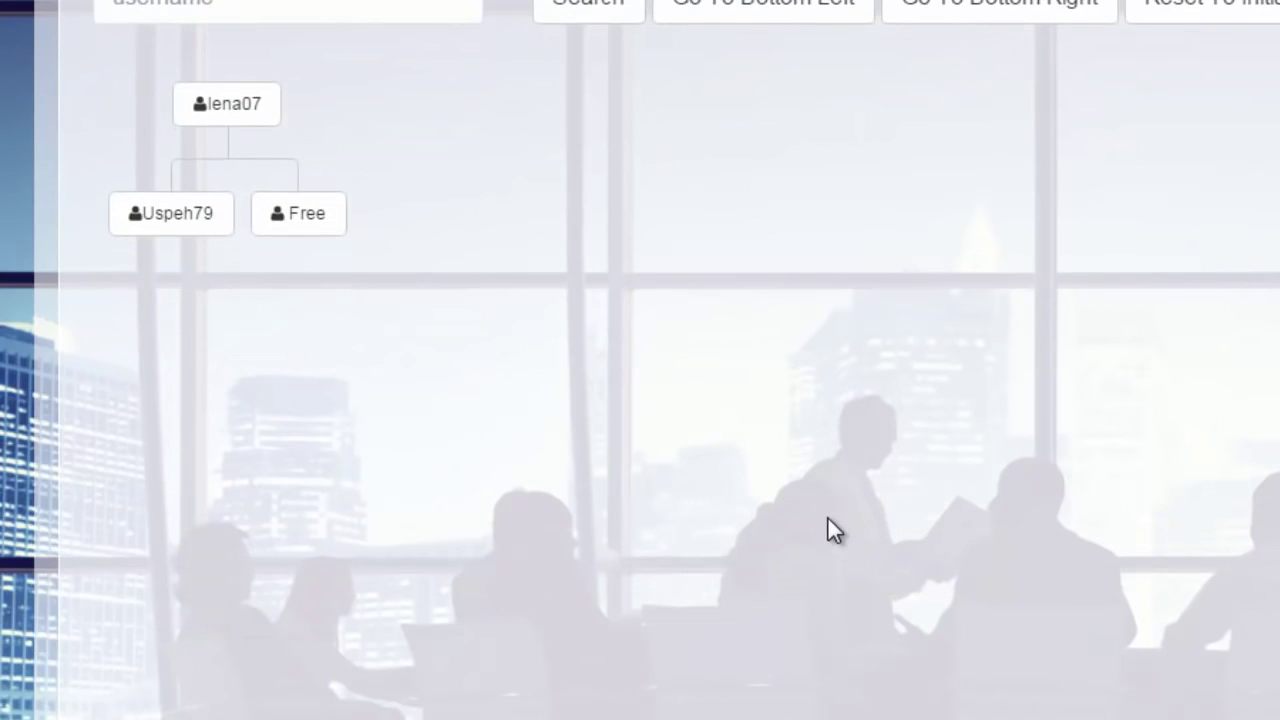
Step: Select the Free position beside the left member and scroll the tree into view
left_click(286, 232)
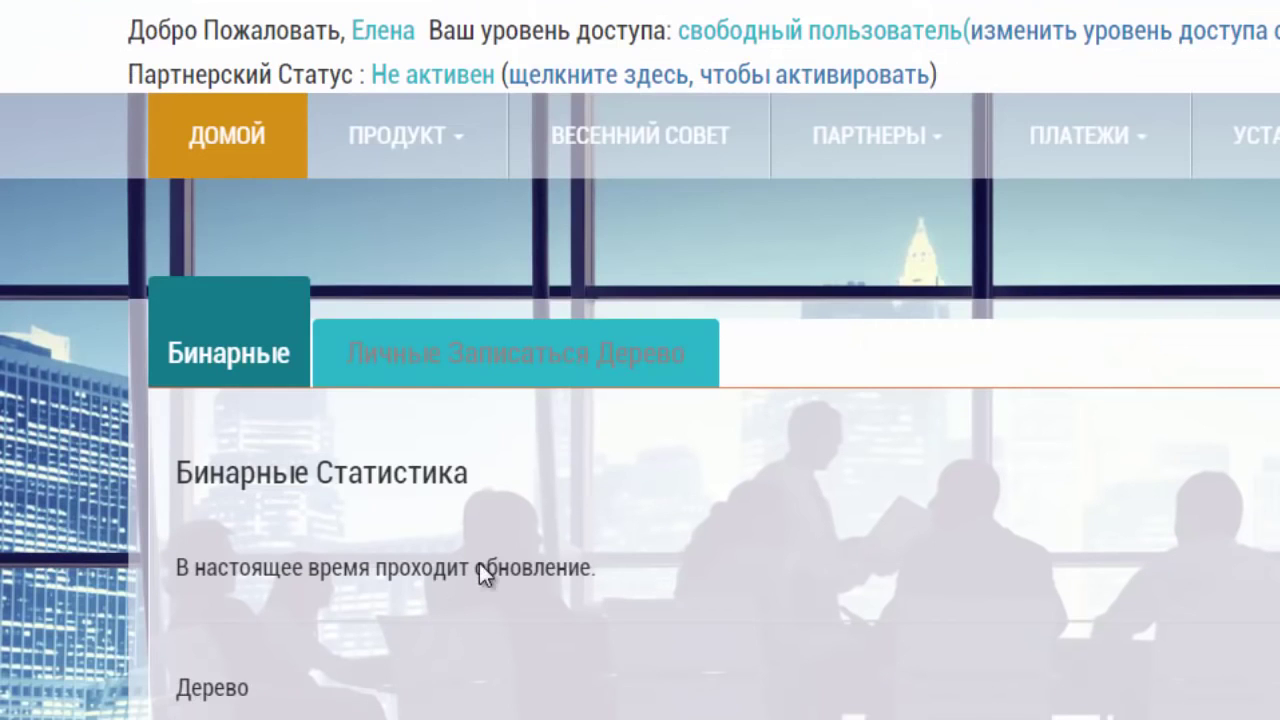
scroll(809, 323, "down", 5)
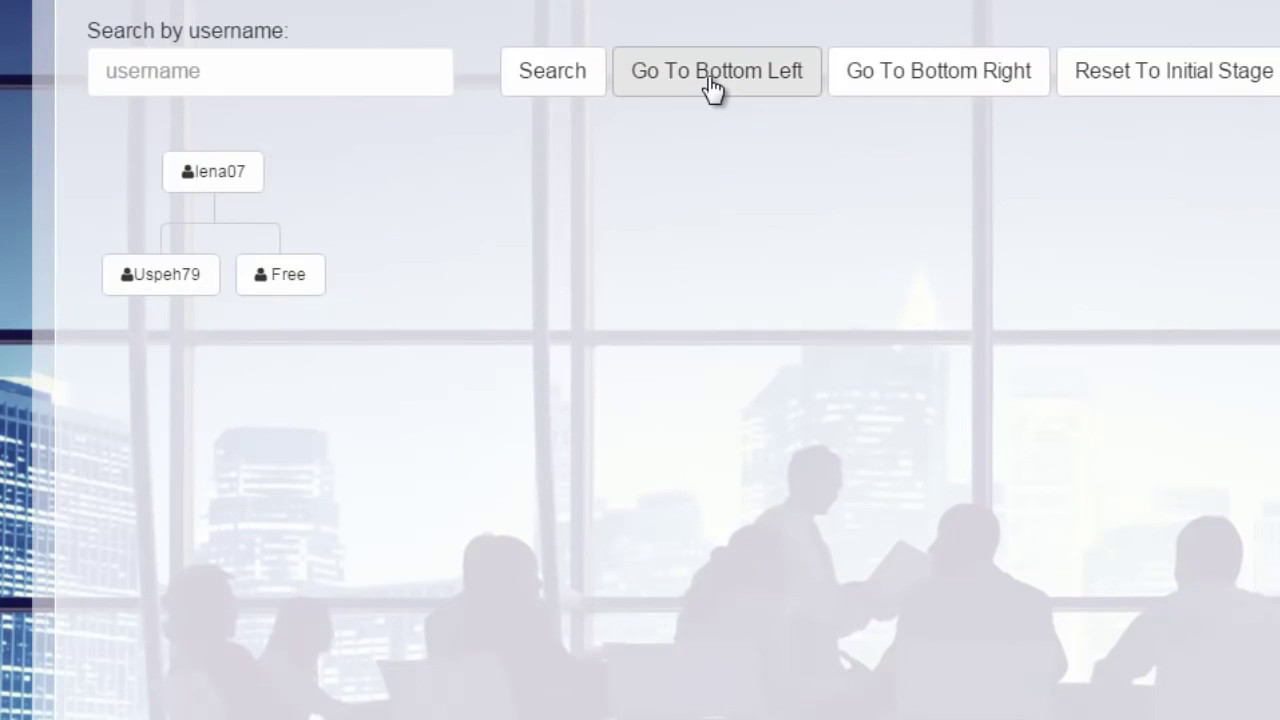
Step: Jump to the tree's bottom-left end and open Send Invitation for its left Free position
left_click(714, 86)
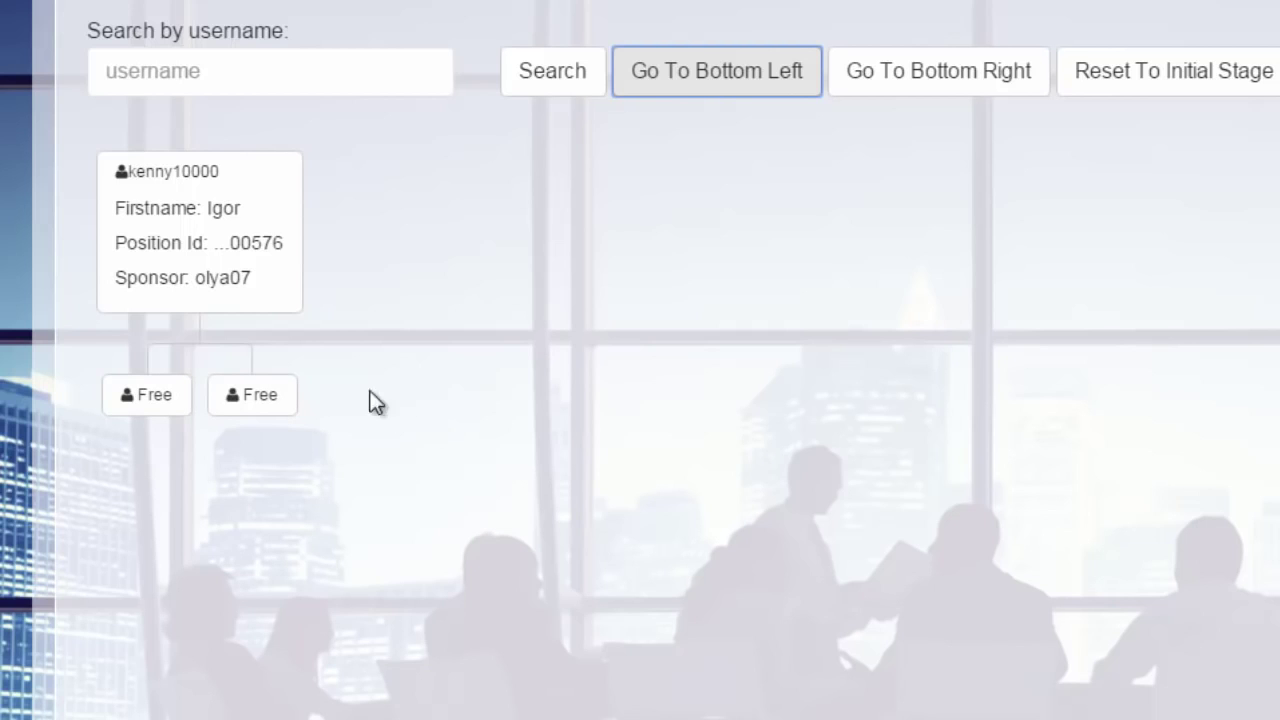
left_click(144, 404)
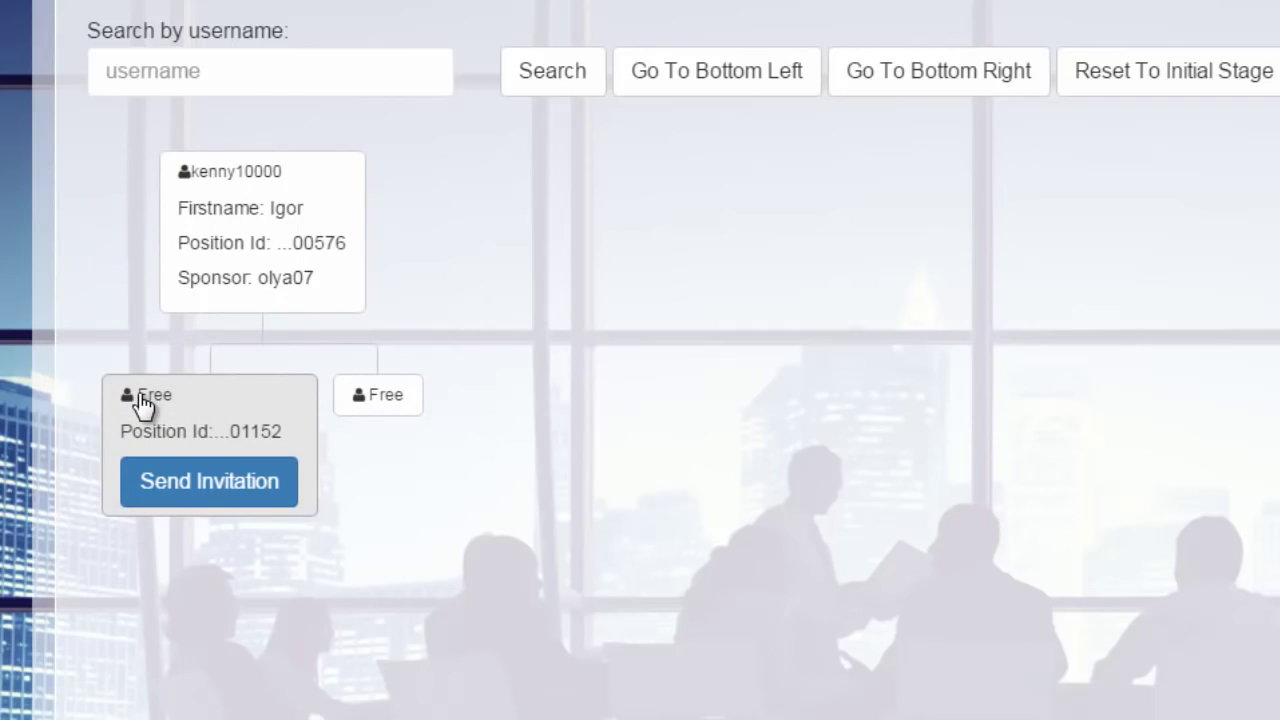
left_click(155, 478)
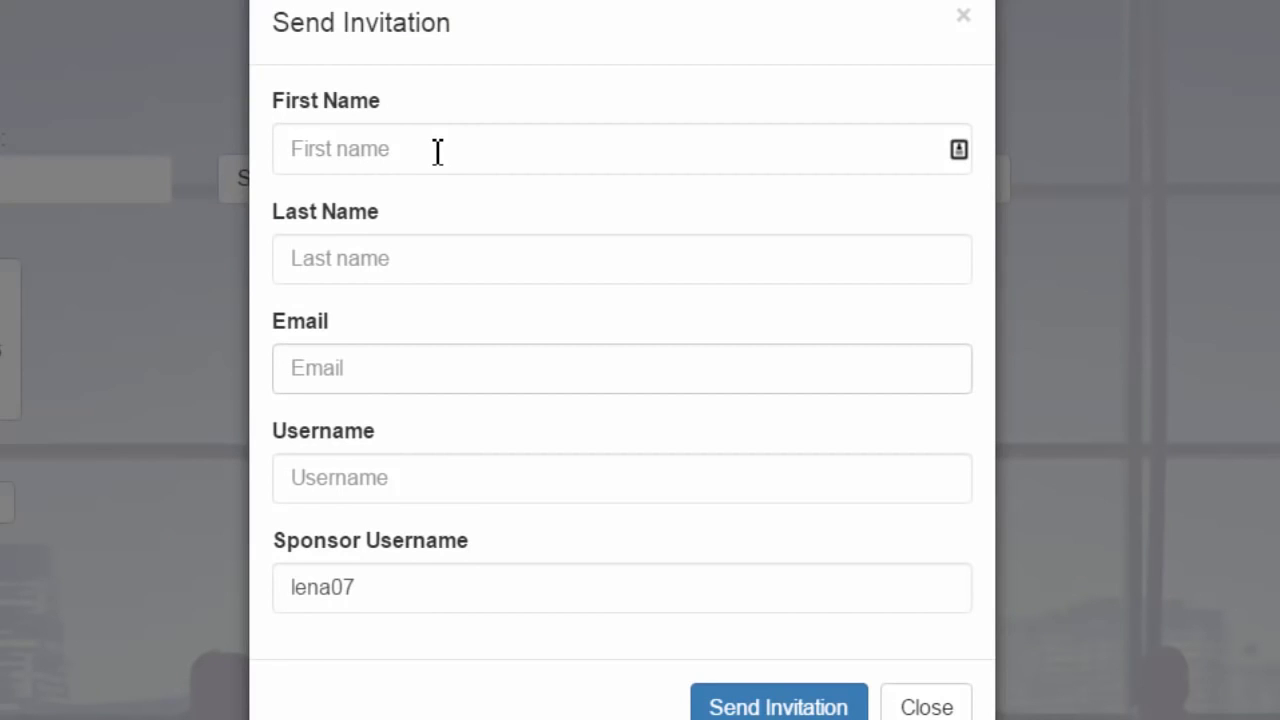
Step: Step through the invitation's name, e-mail, username and prefilled sponsor fields without entering anything
left_click(437, 150)
left_click(452, 258)
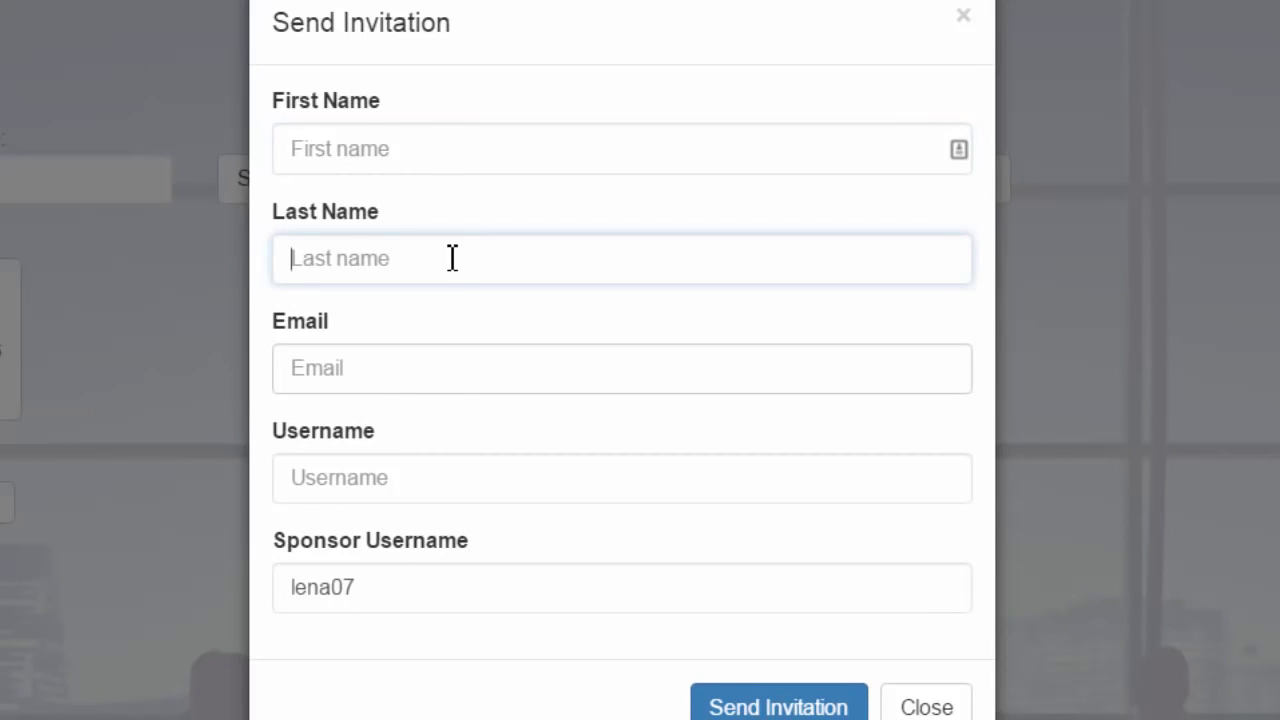
left_click(453, 380)
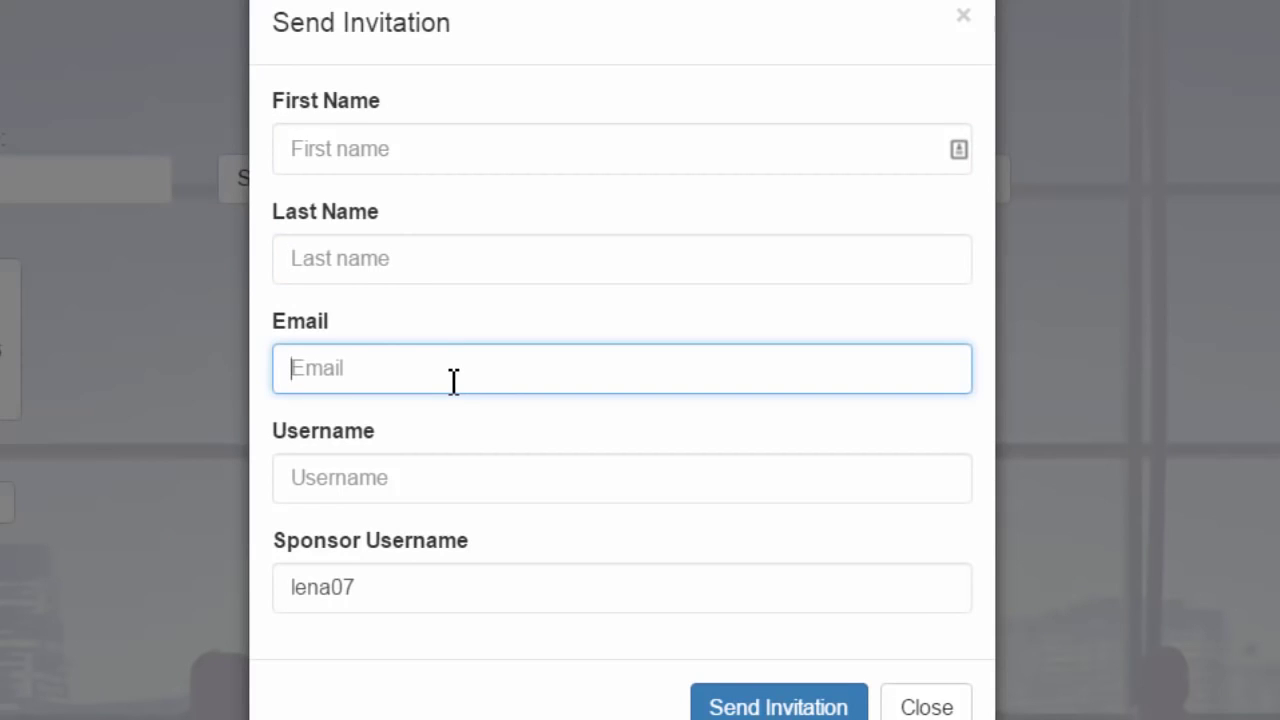
left_click(452, 495)
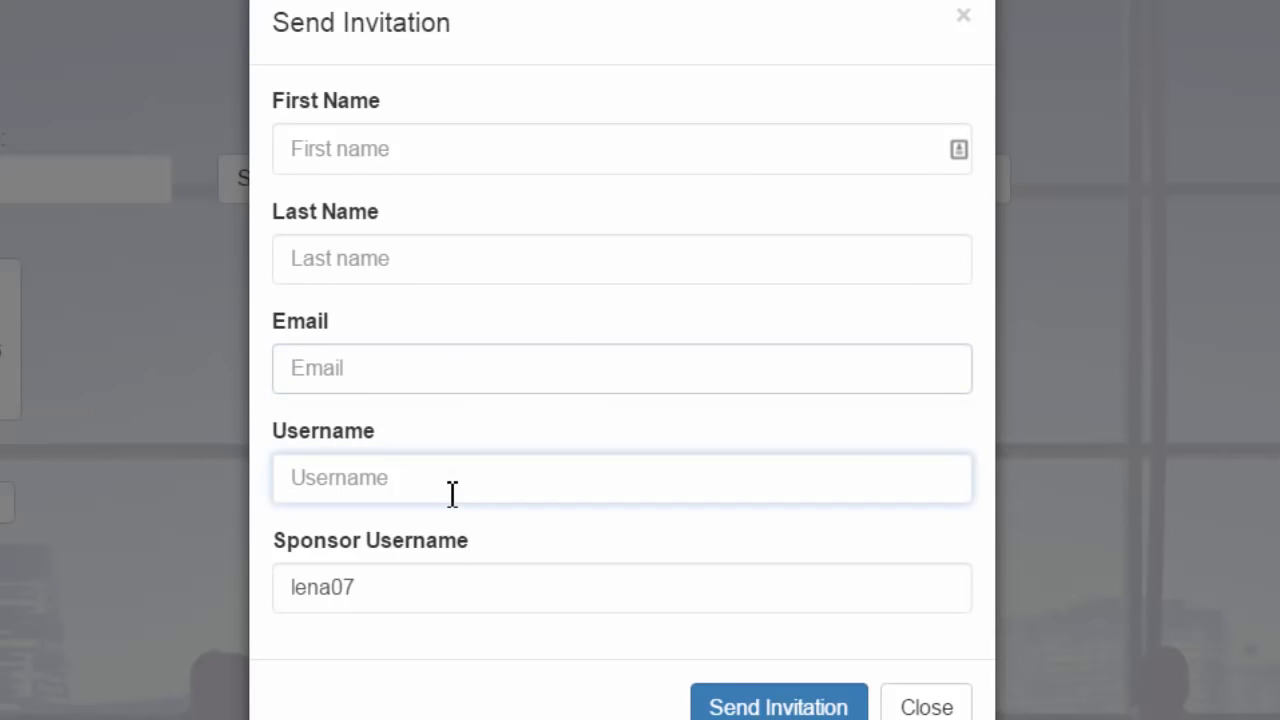
left_click(370, 590)
left_click_drag(370, 590, 271, 591)
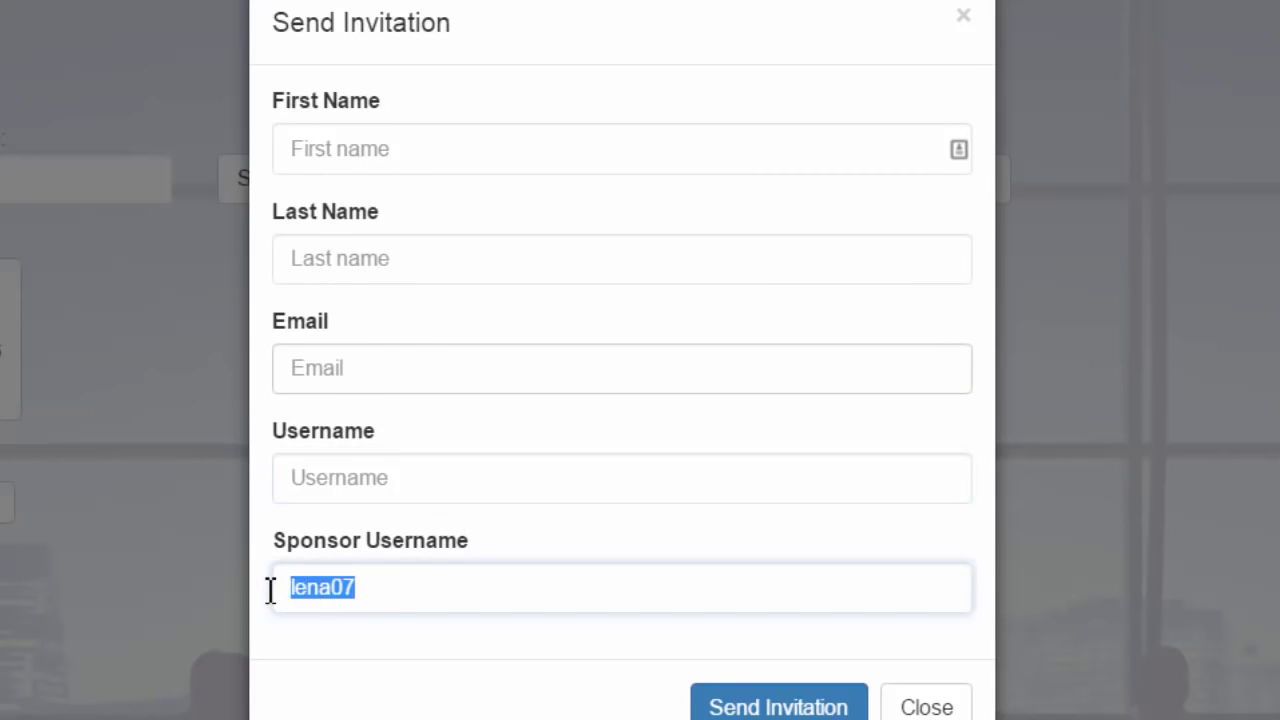
left_click(471, 148)
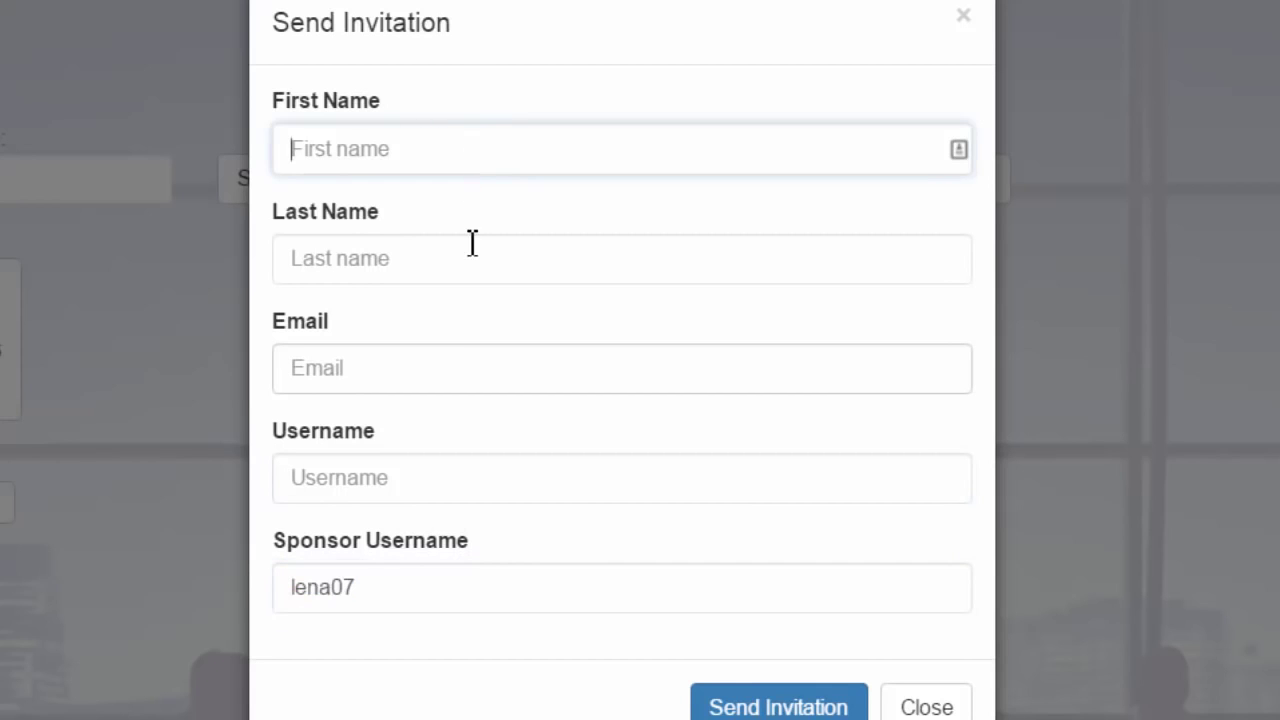
left_click(471, 250)
left_click(449, 382)
left_click(445, 476)
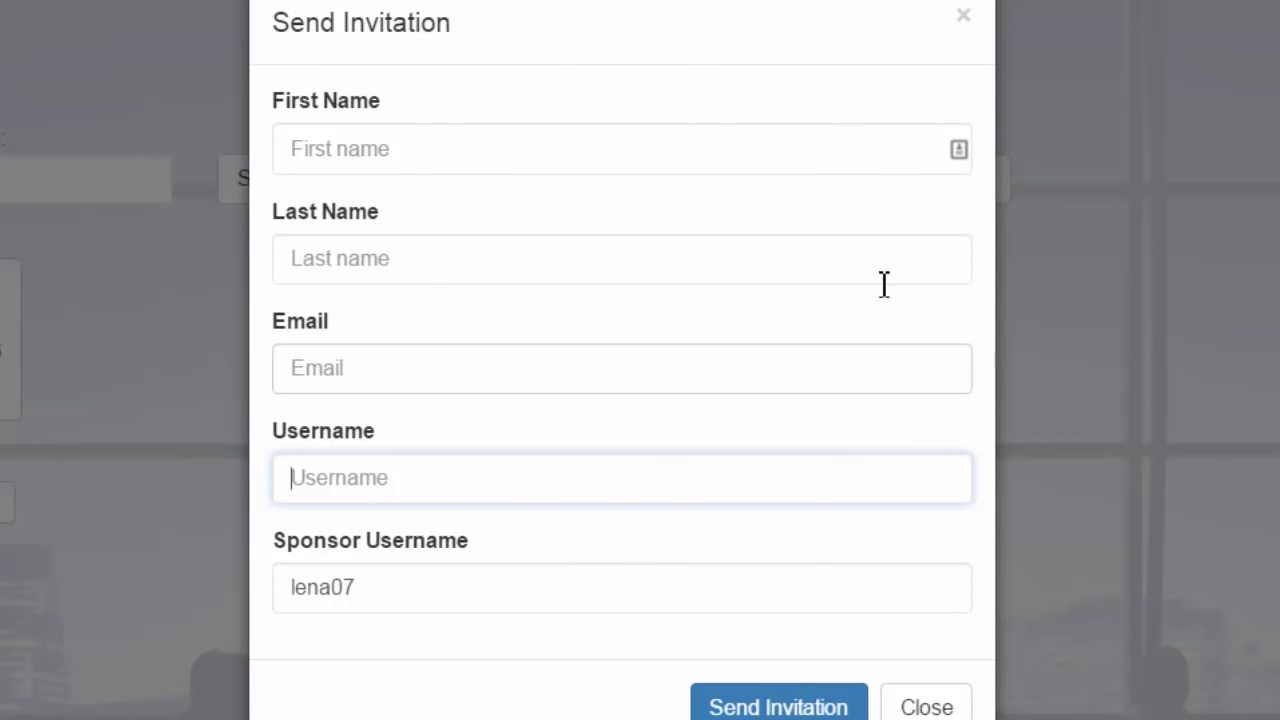
Step: Submit the empty invitation, dismiss the warning alert and close the form
left_click(790, 704)
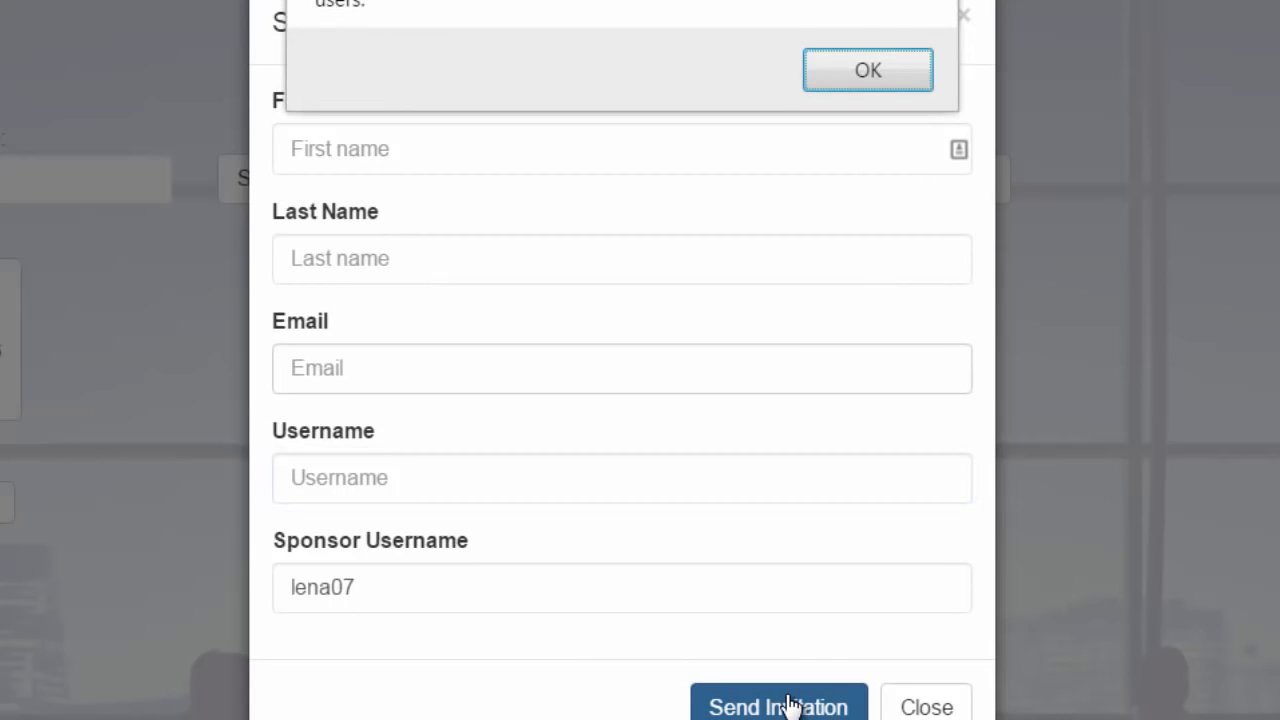
left_click(877, 70)
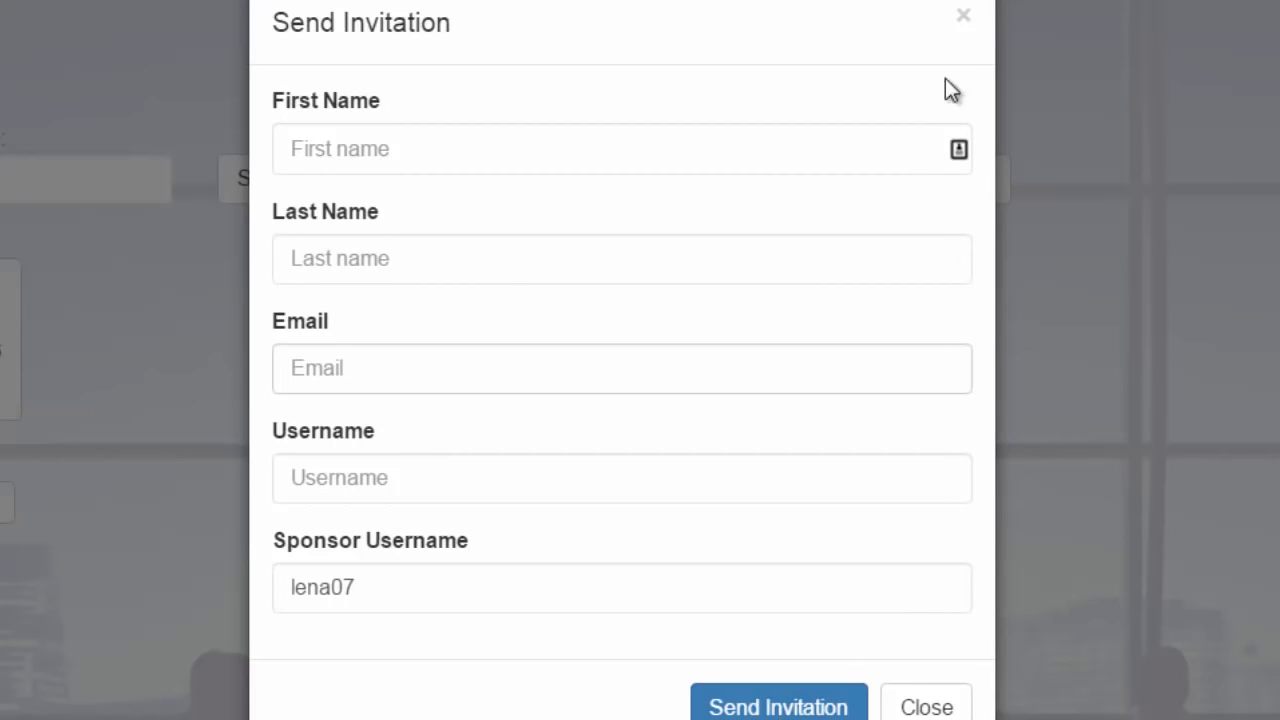
left_click(964, 17)
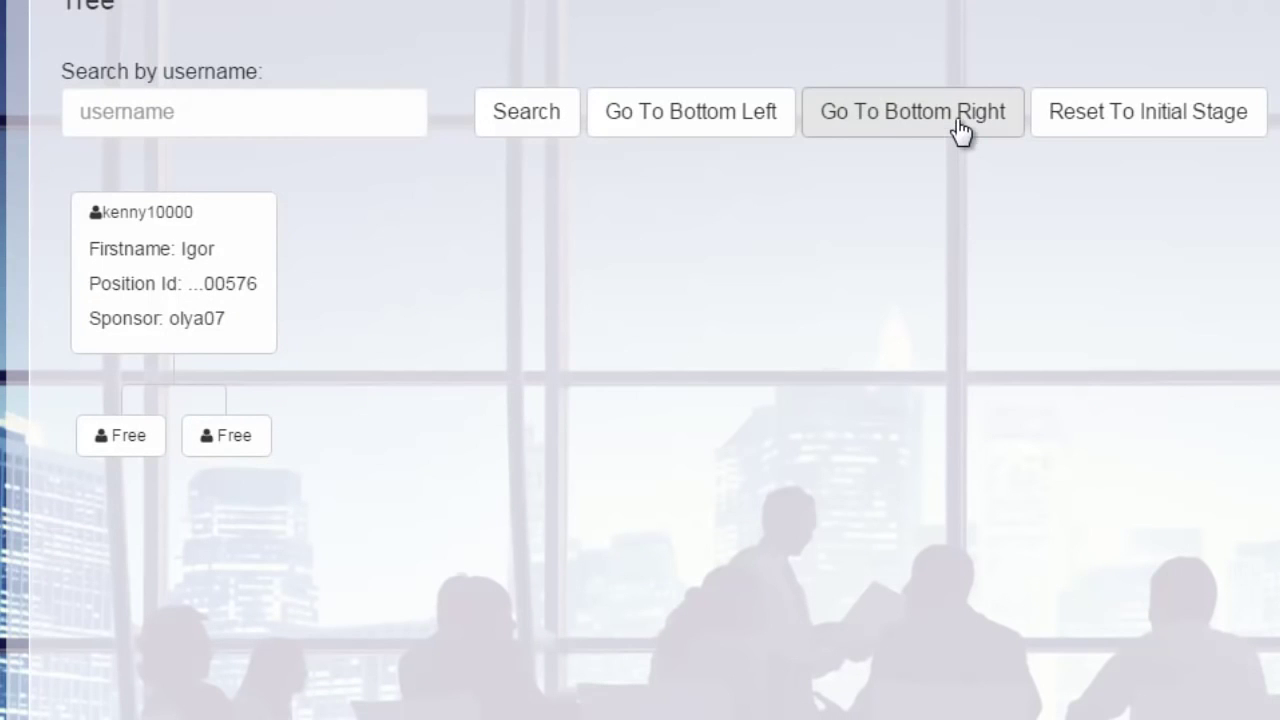
left_click(233, 443)
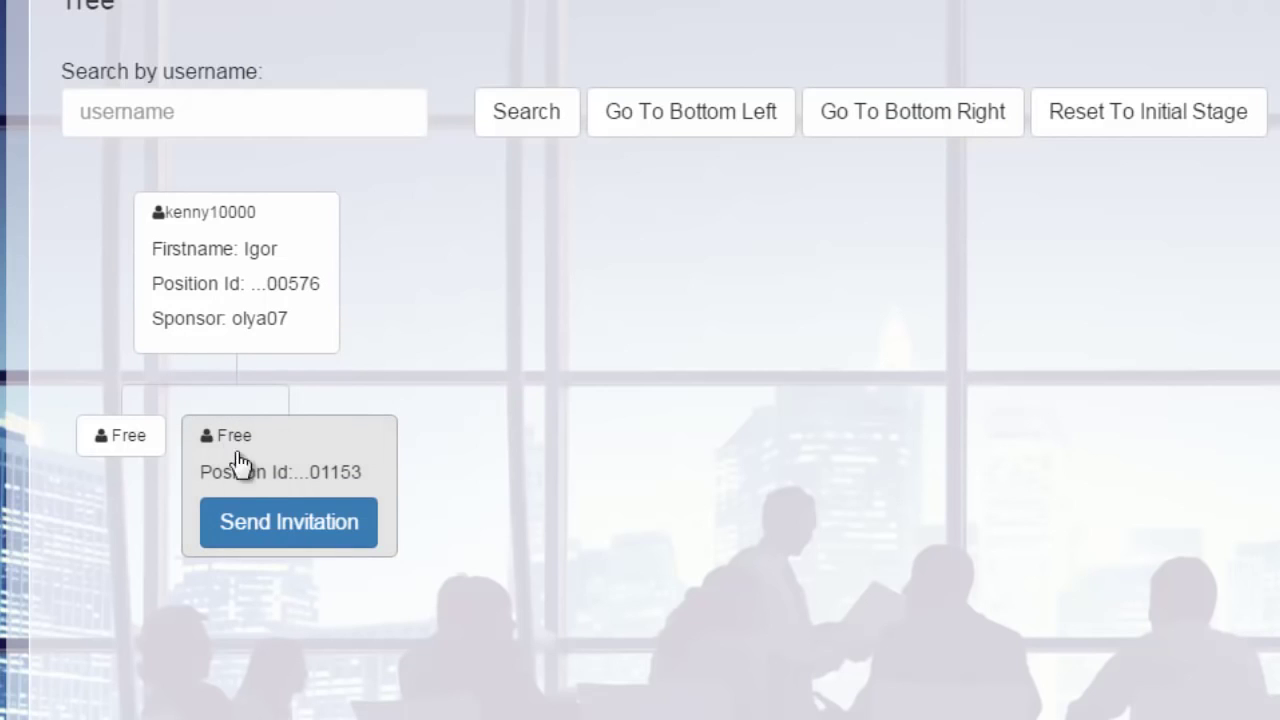
left_click(300, 533)
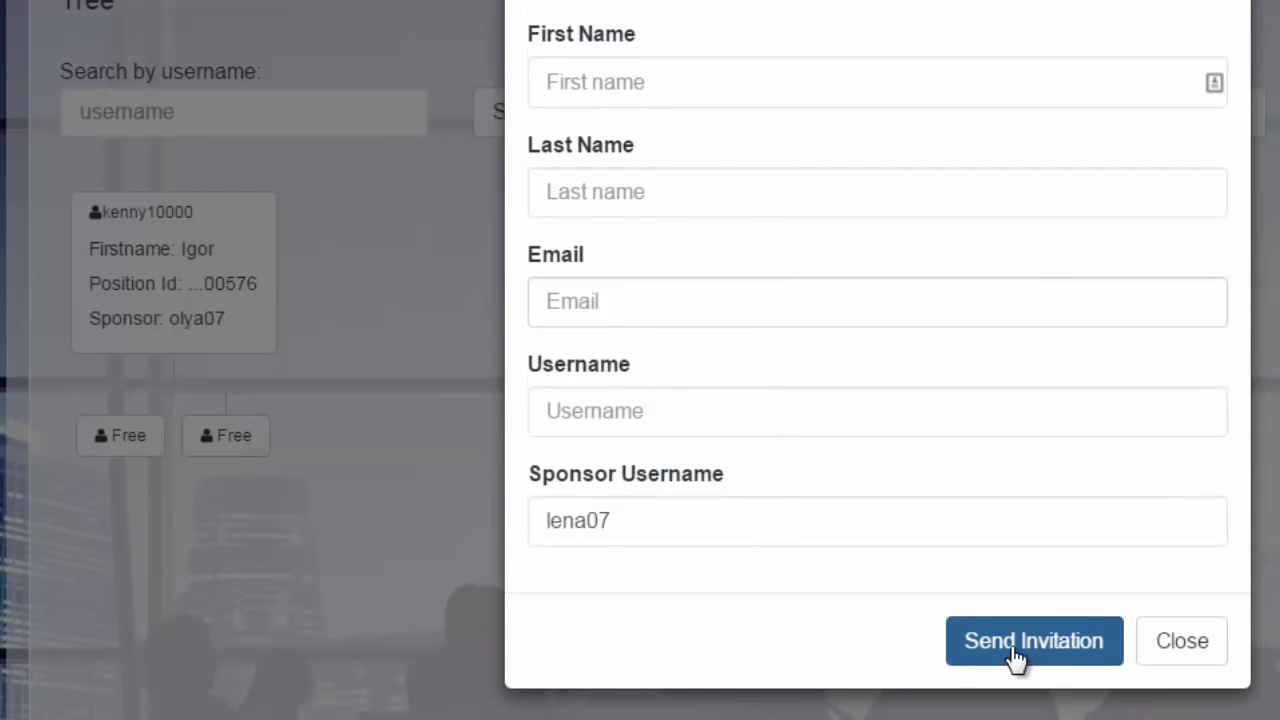
left_click(1272, 120)
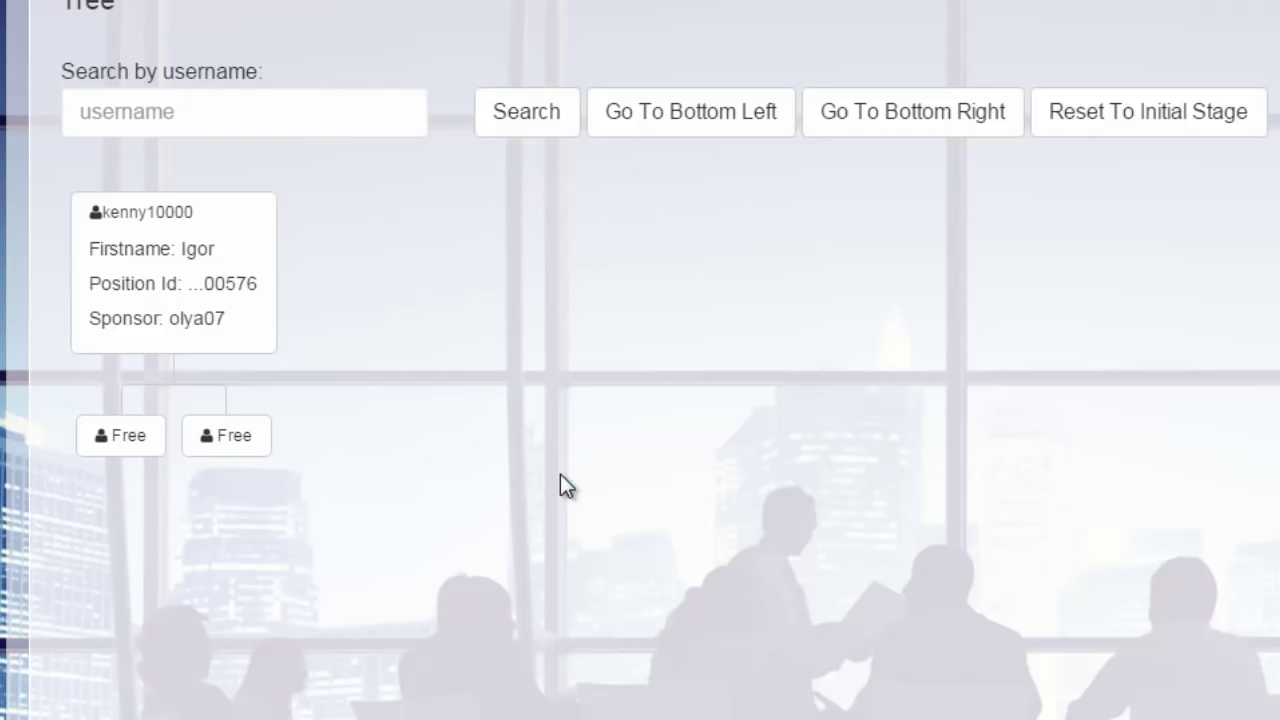
Step: Reset the binary tree to its initial stage and run an empty username search
left_click(1158, 112)
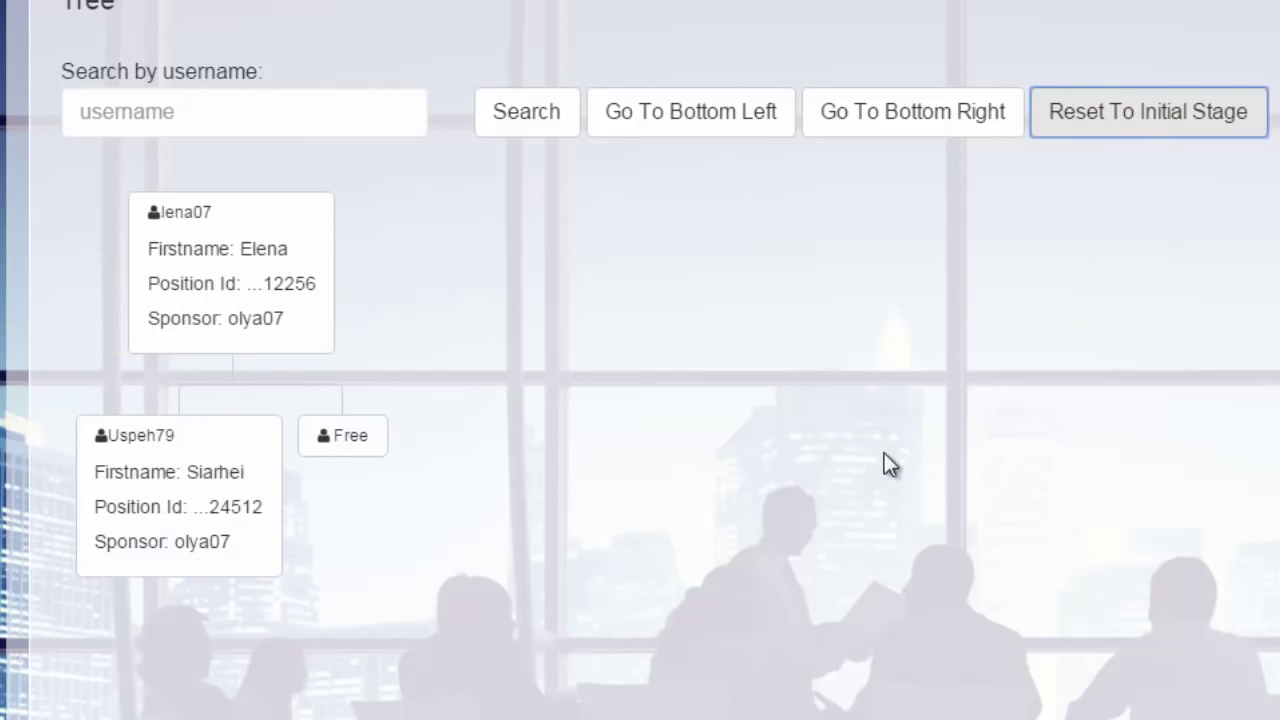
left_click(263, 114)
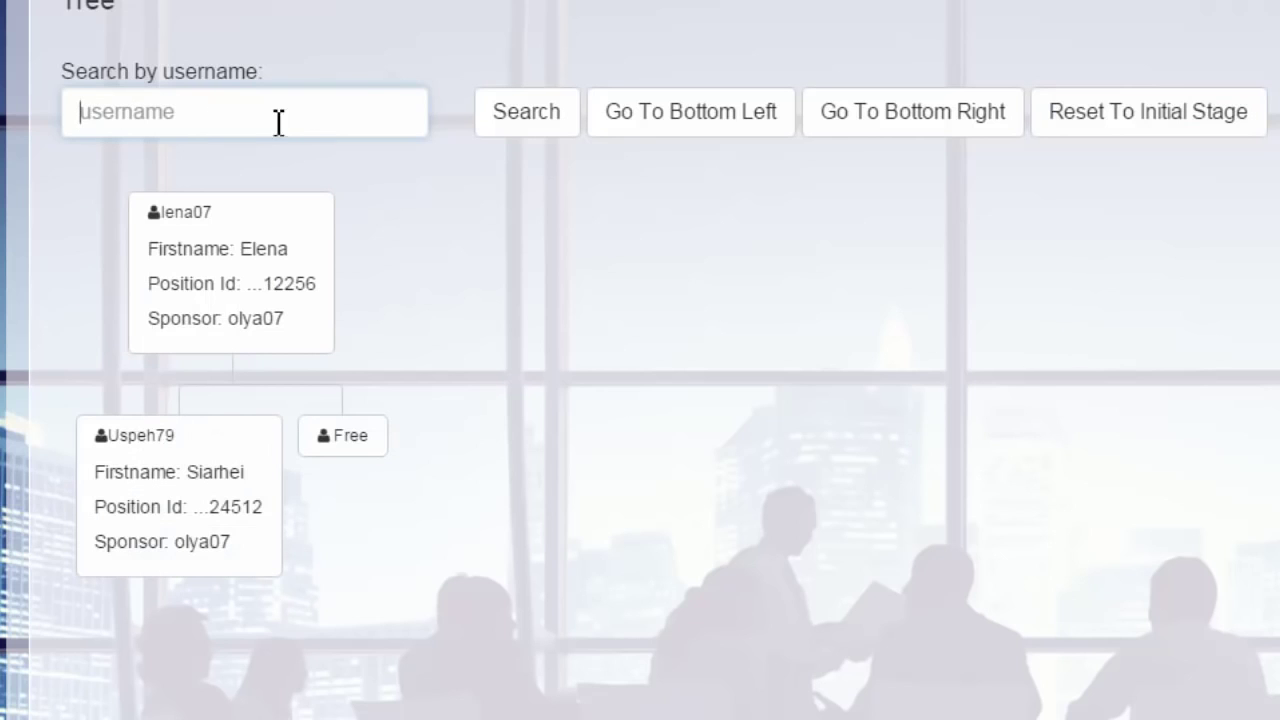
left_click(536, 128)
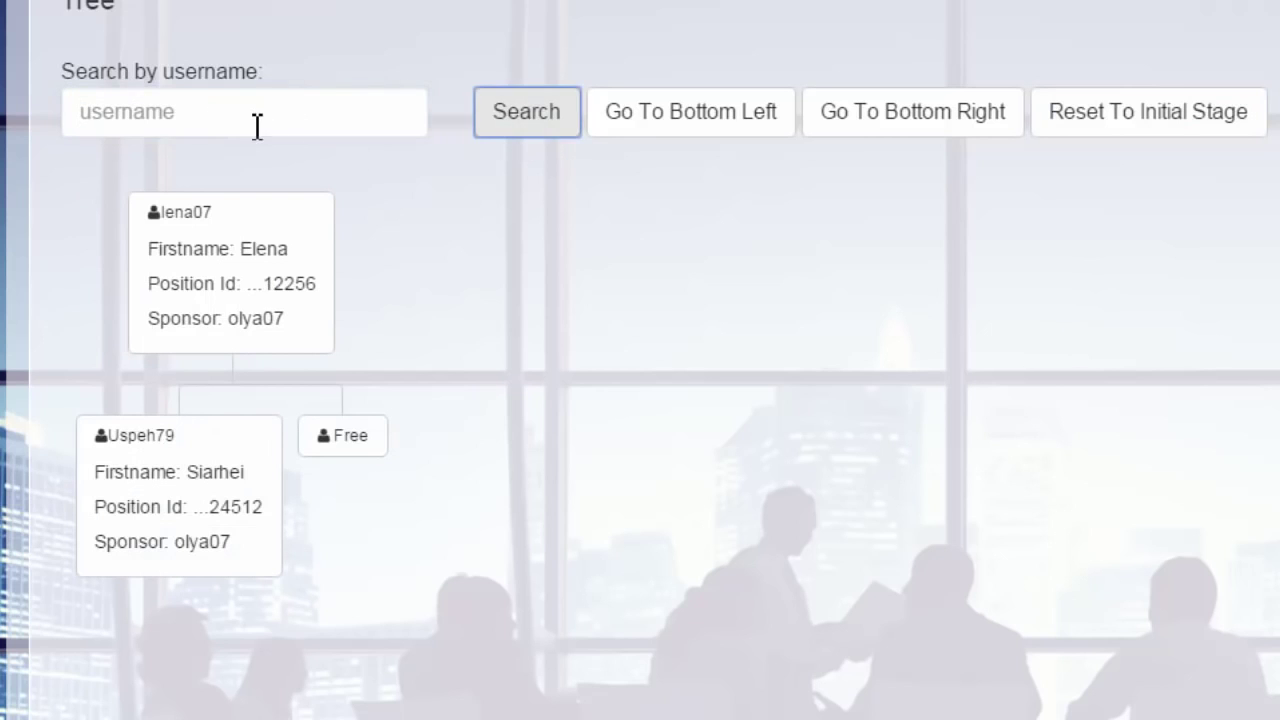
left_click(257, 126)
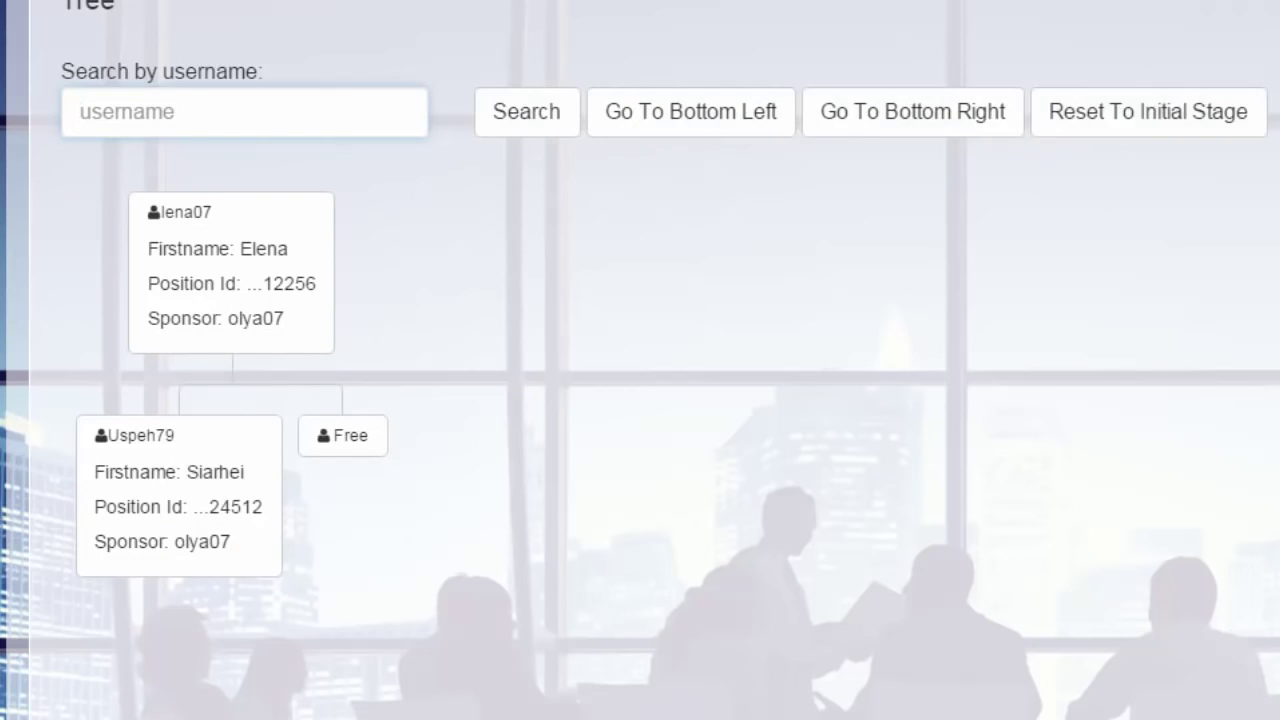
scroll(640, 360, "up", 7)
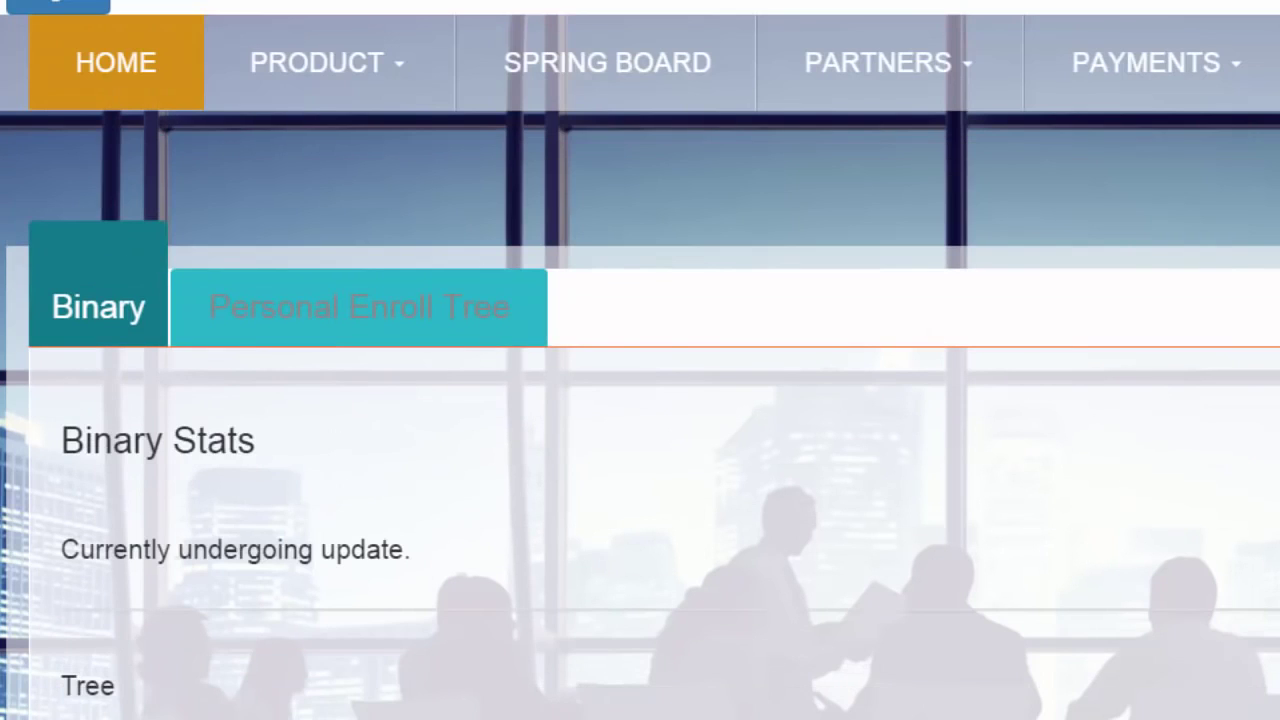
Step: Open the Personal Enroll Tree, browse Levels 1–10, and return to the empty Level 1 table at top
left_click(310, 308)
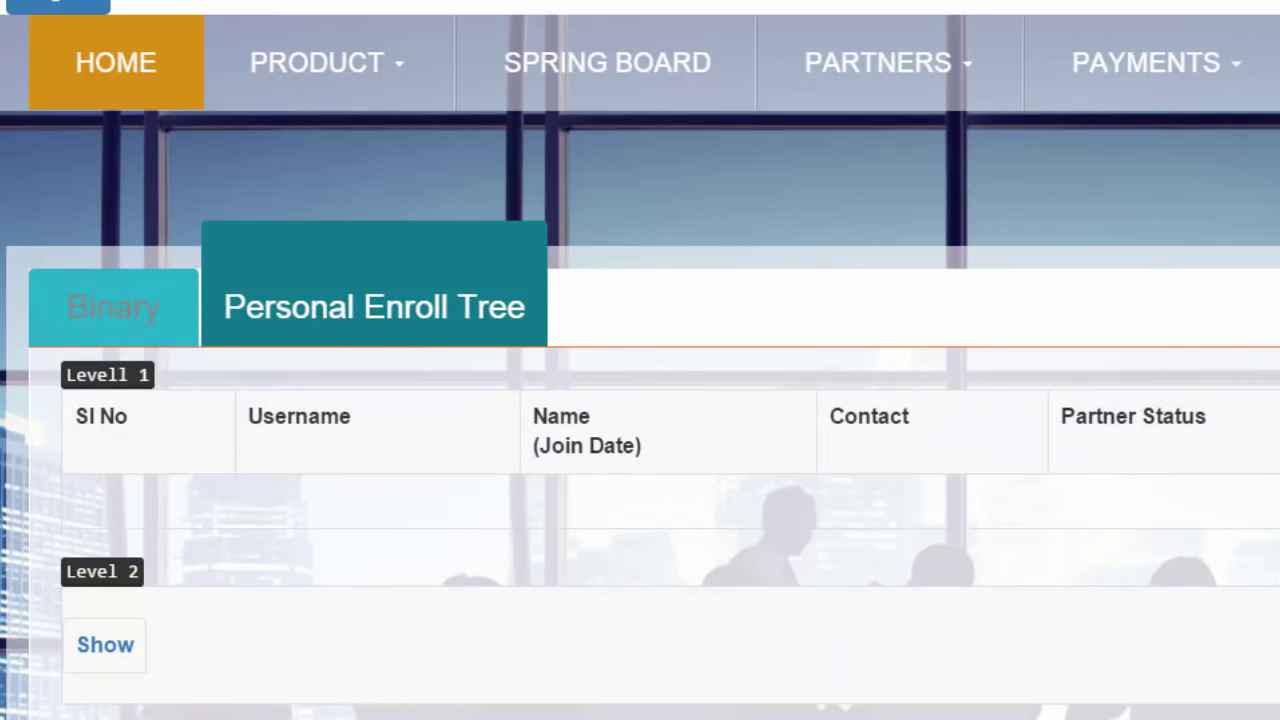
scroll(640, 360, "down", 13)
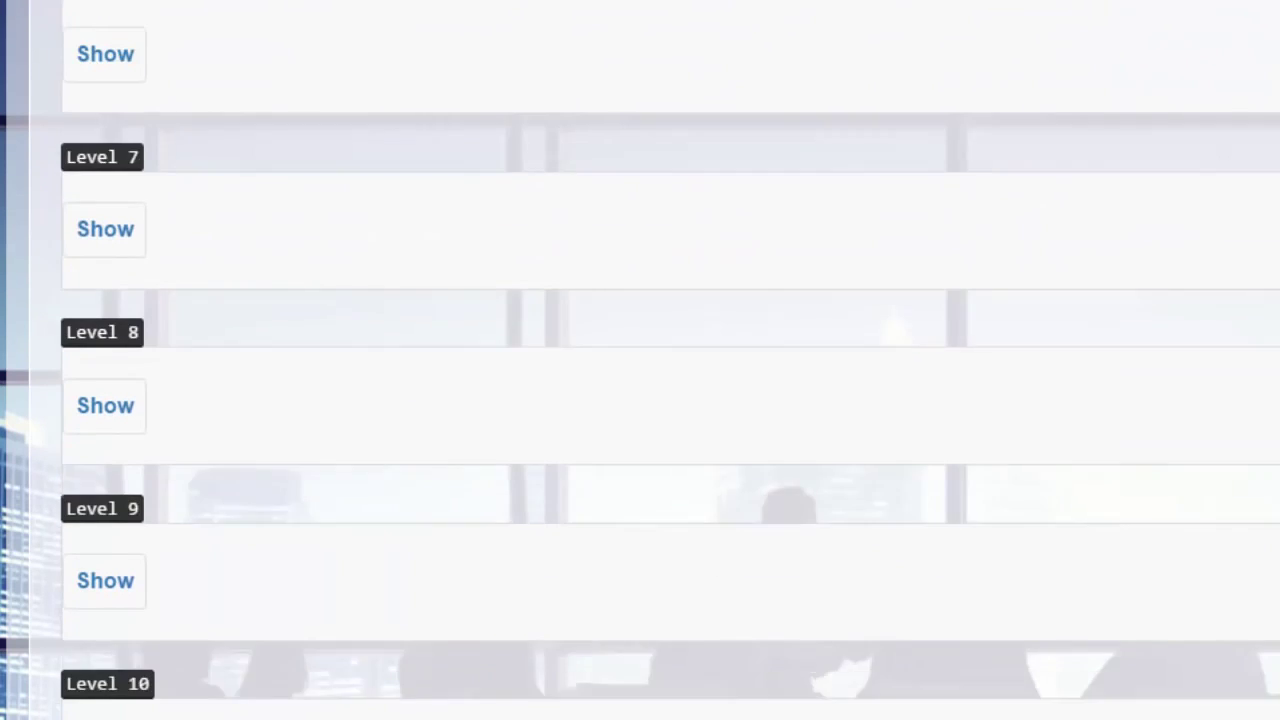
scroll(640, 360, "down", 3)
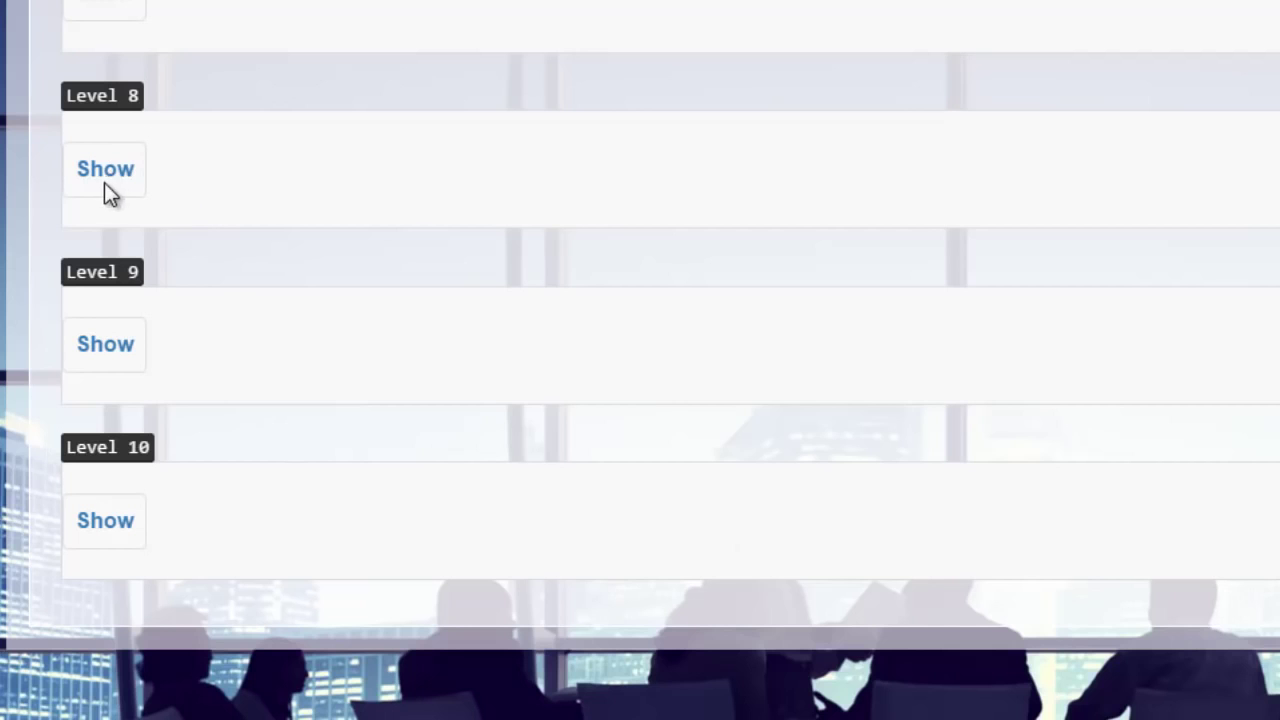
scroll(640, 360, "up", 12)
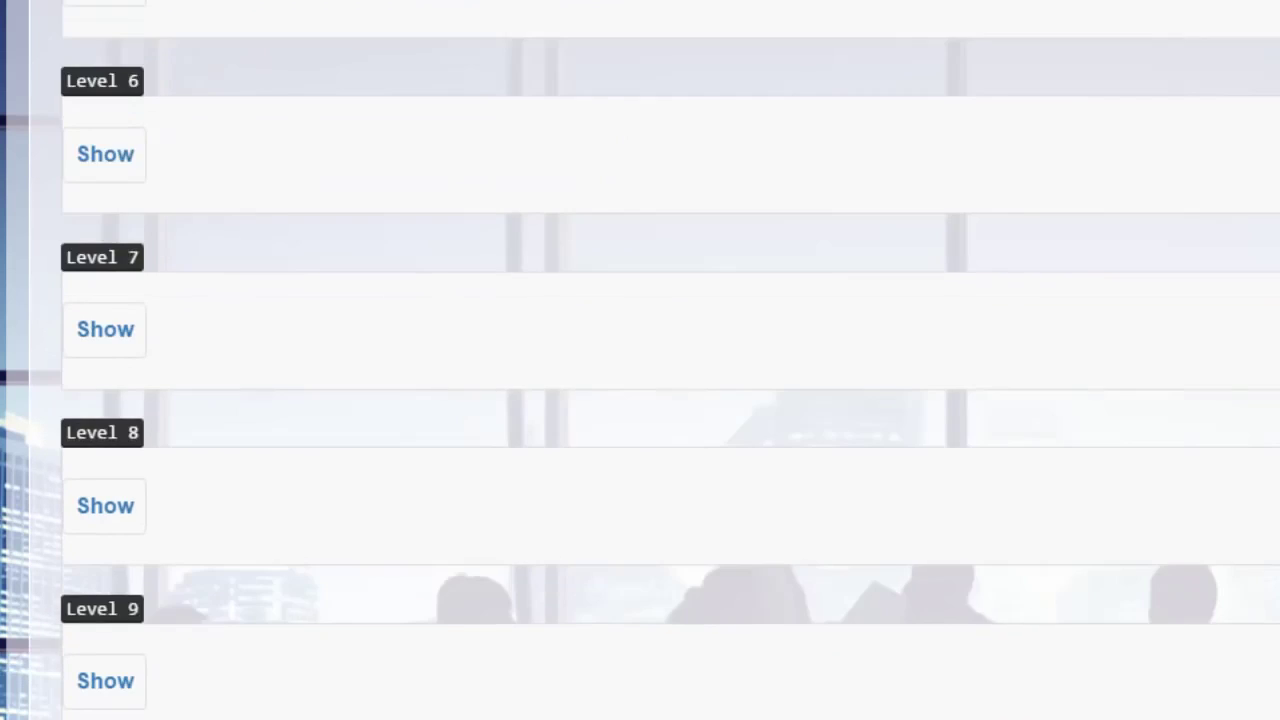
scroll(1220, 534, "up", 1)
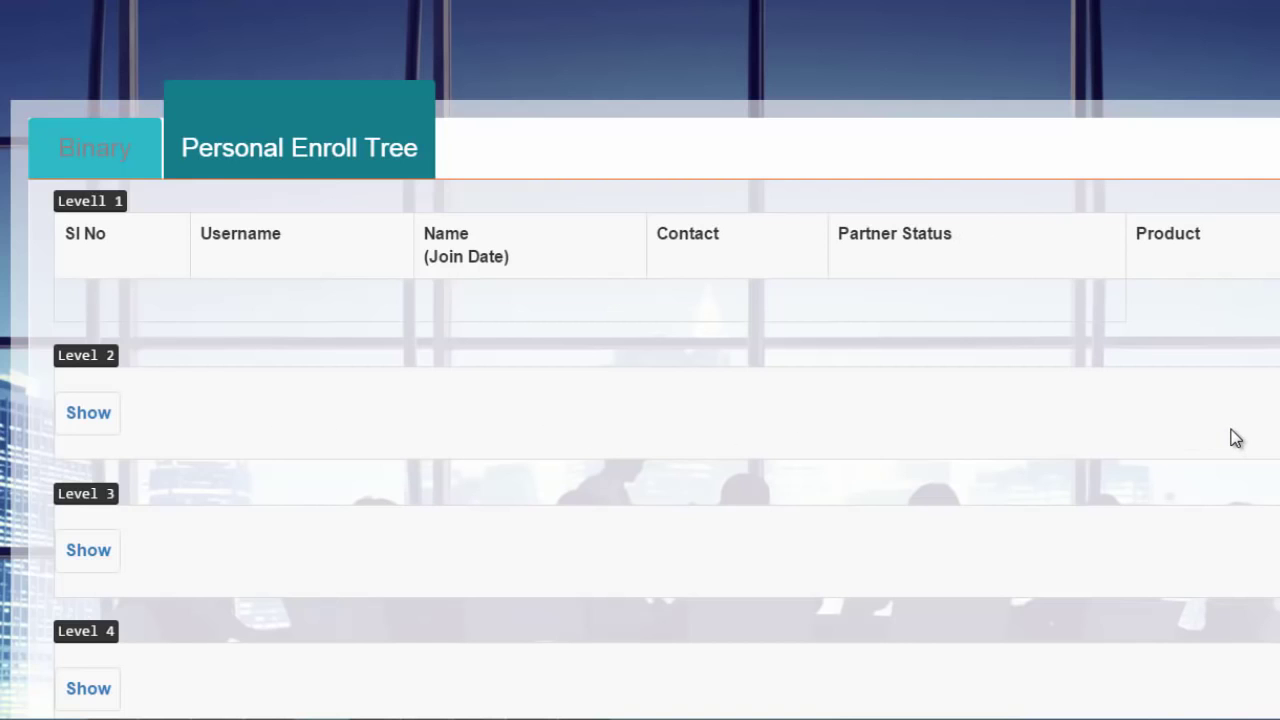
scroll(1236, 438, "up", 2)
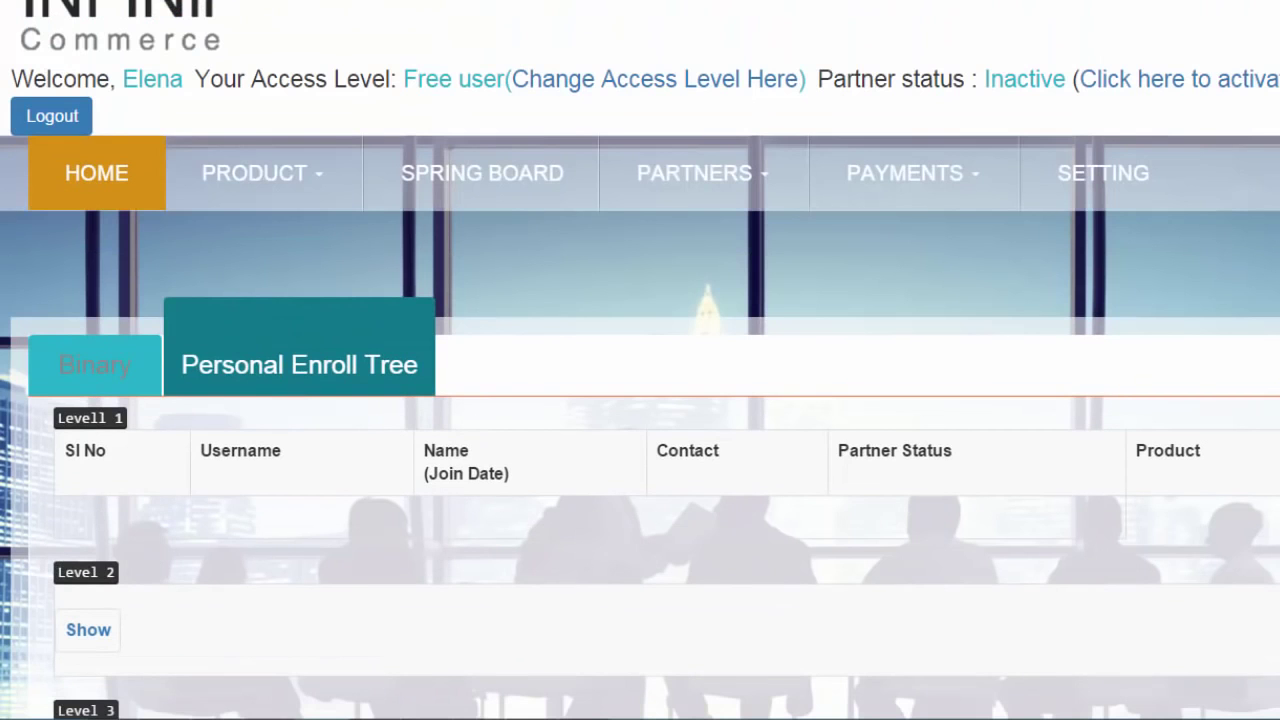